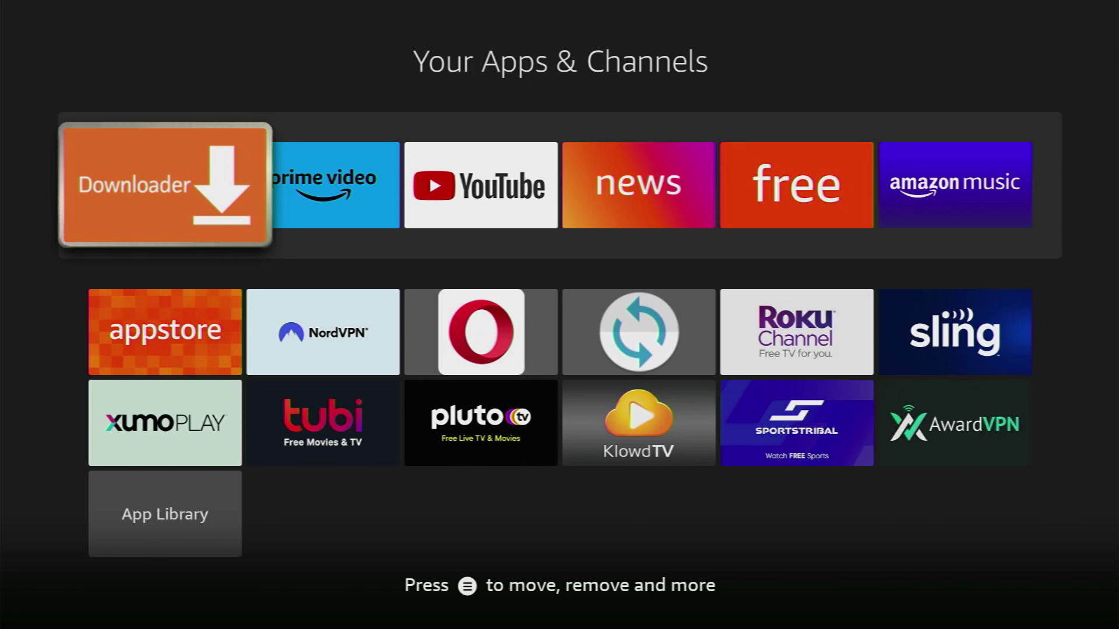
key(Escape)
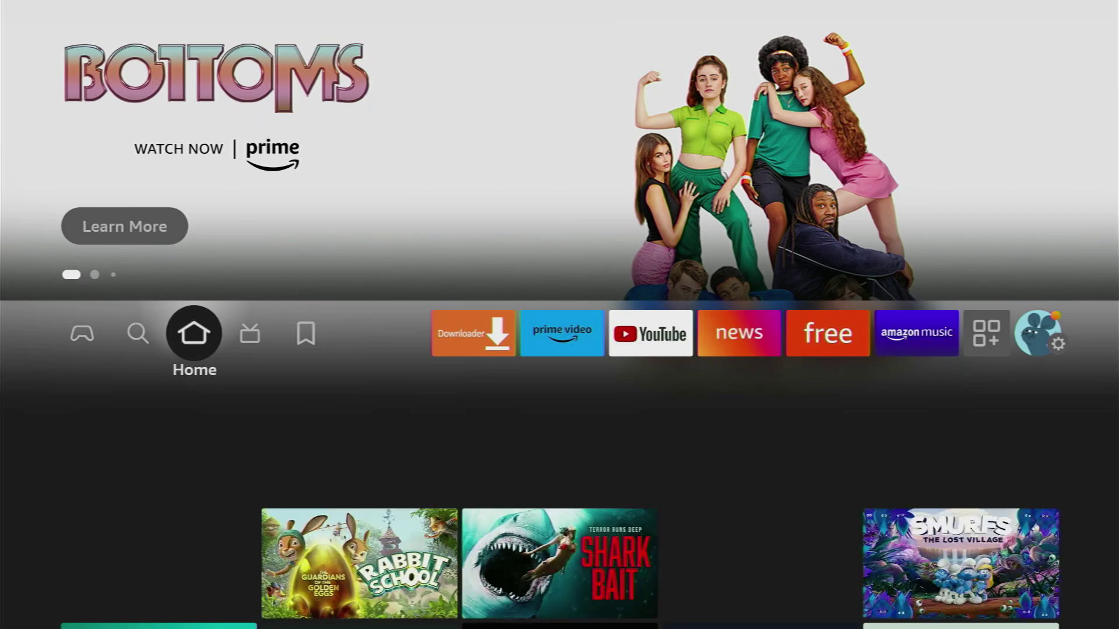
key(Left)
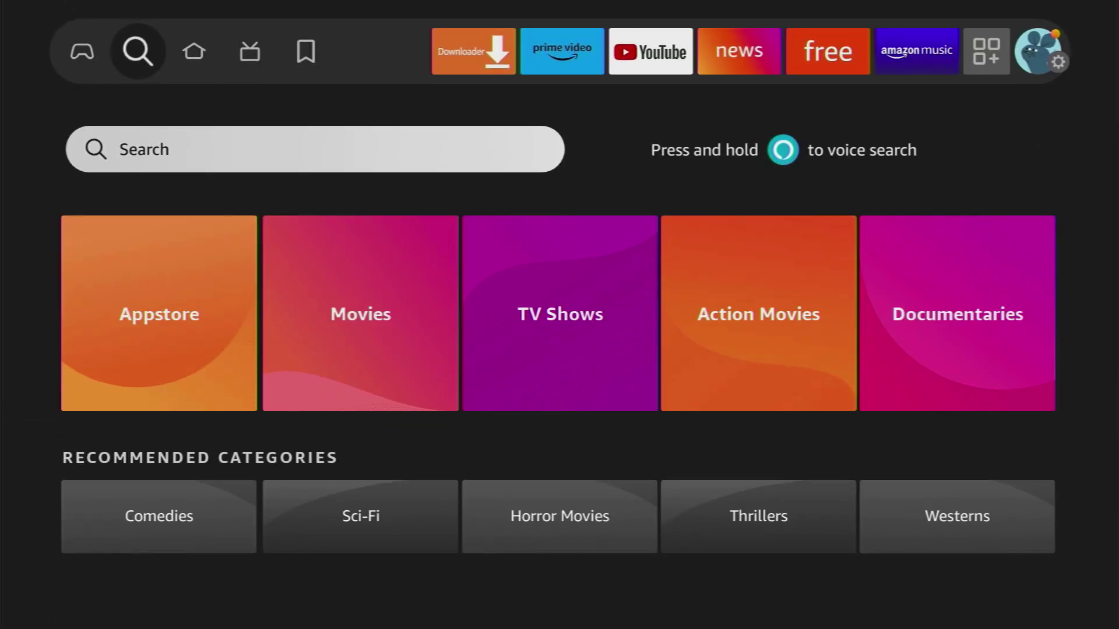
key(Down)
key(Return)
key(Right)
key(Right)
key(Right)
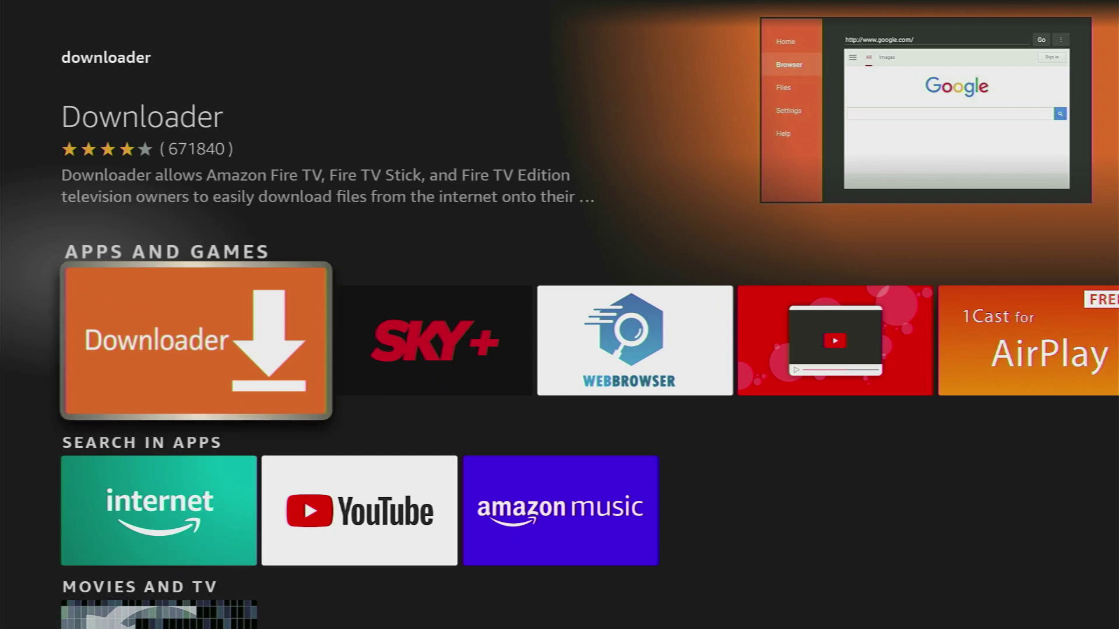
- Go from the home screen into Settings > My Fire TV
key(Home)
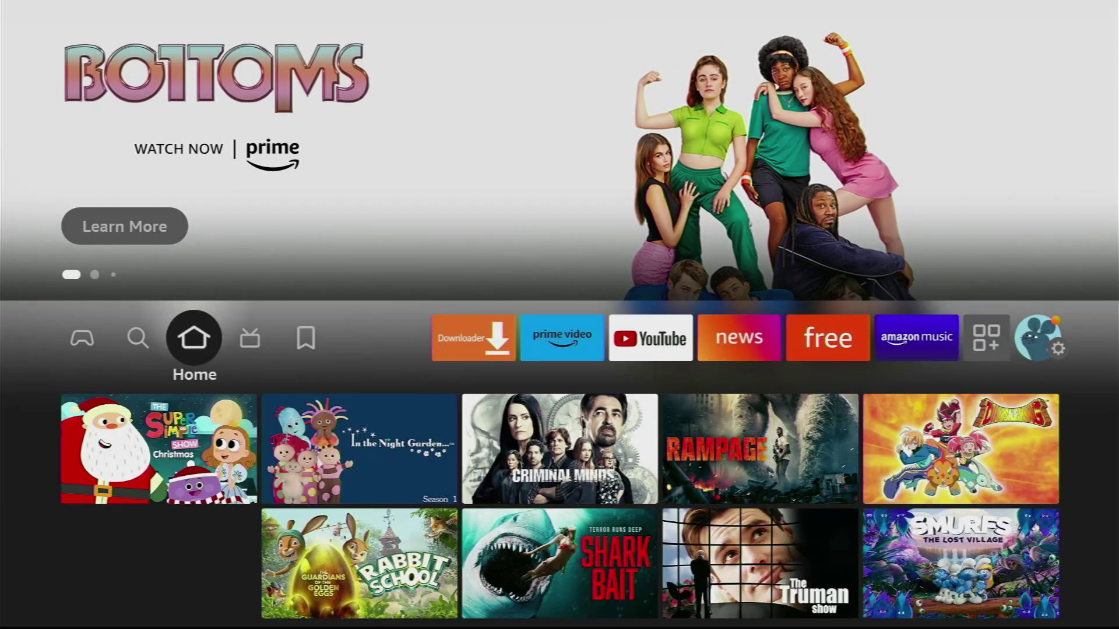
key(Right)
key(Right)
key(Right)
key(Right)
key(Right)
key(Right)
key(Right)
key(Right)
key(Right)
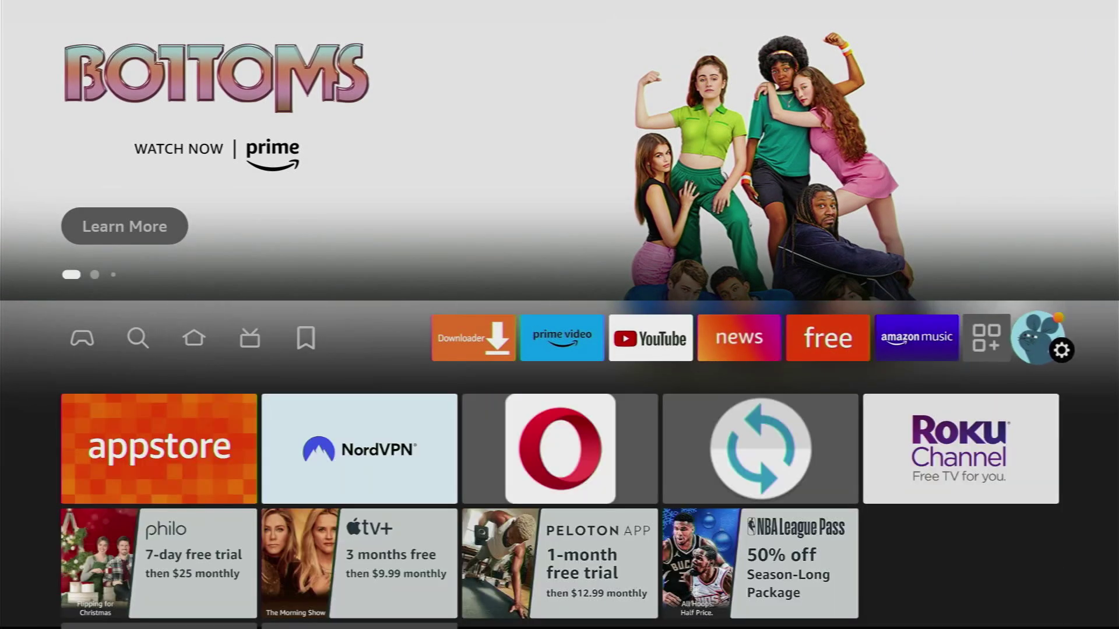
key(Right)
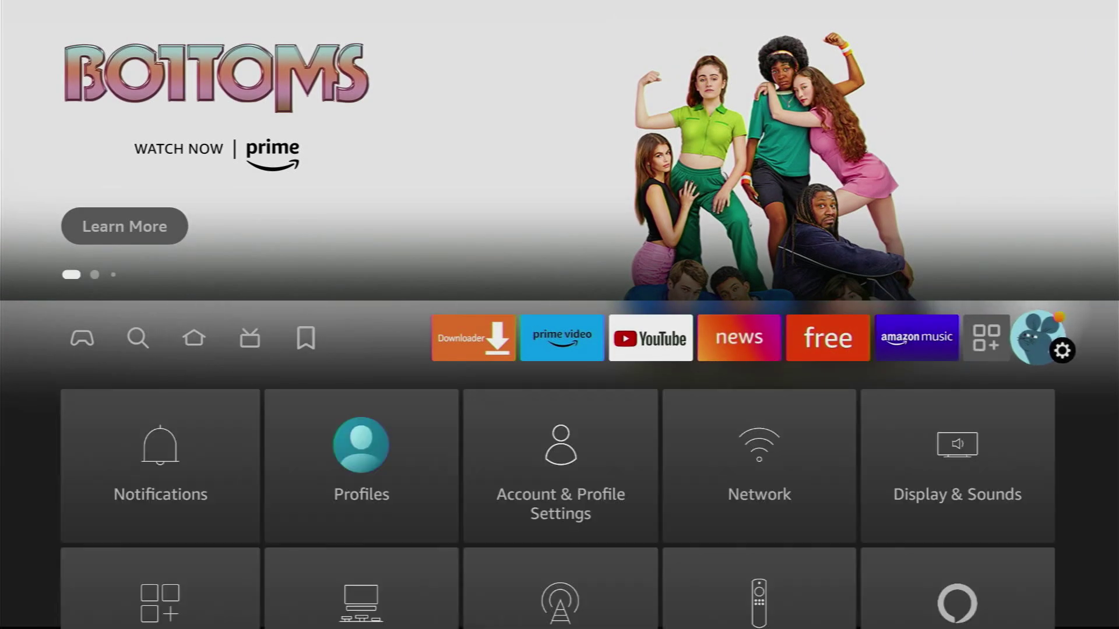
key(Down)
key(Down)
key(Down)
key(Right)
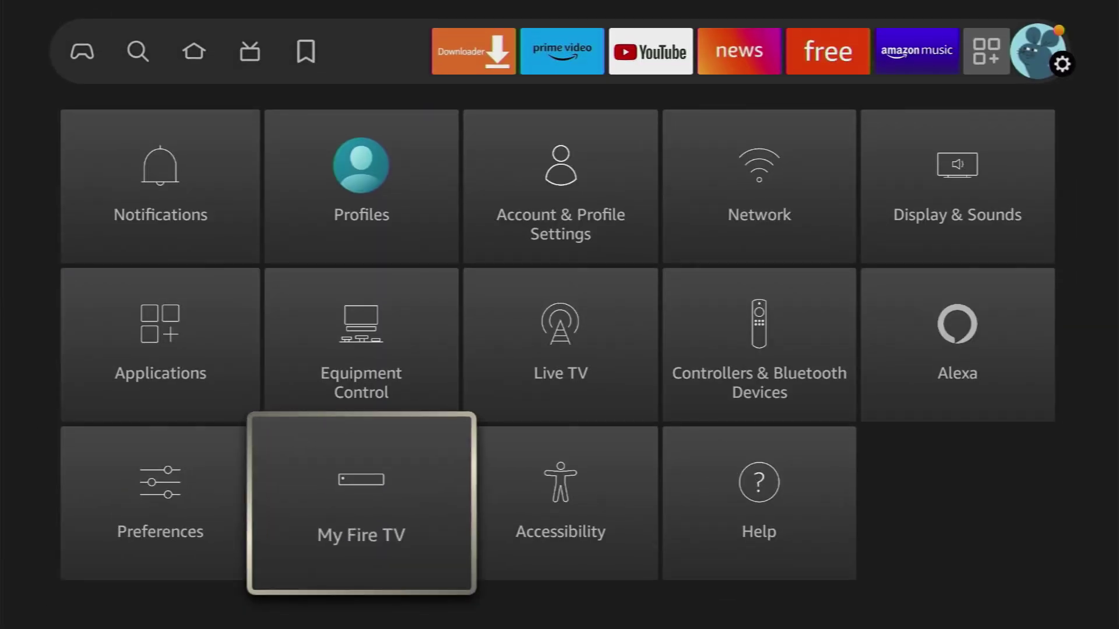
key(Return)
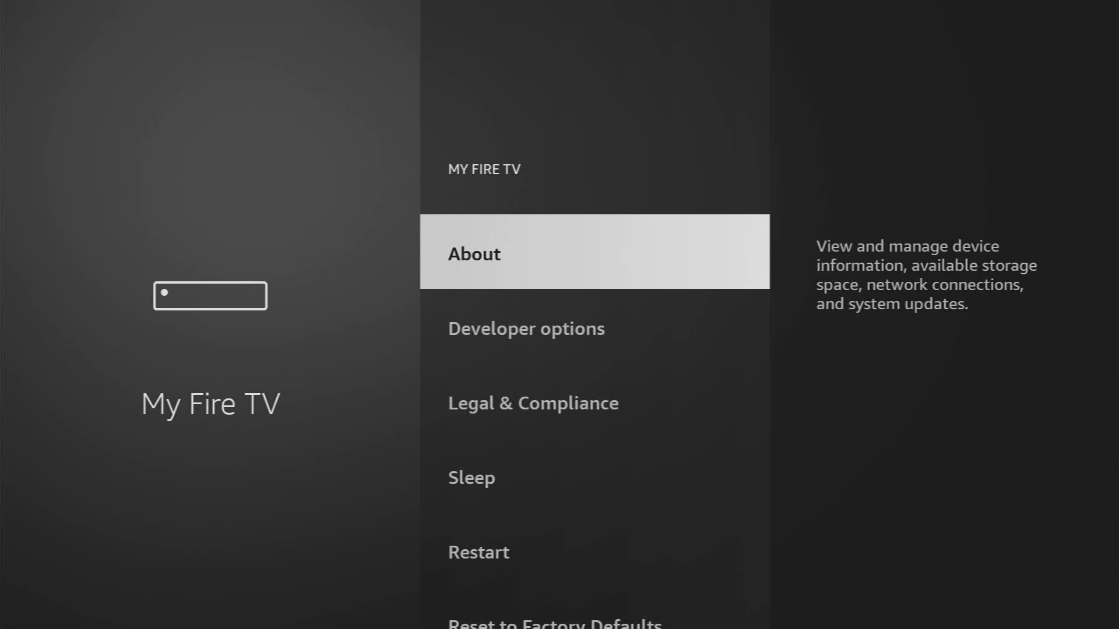
- Check About > Fire TV Stick, then return and highlight Developer options
key(Down)
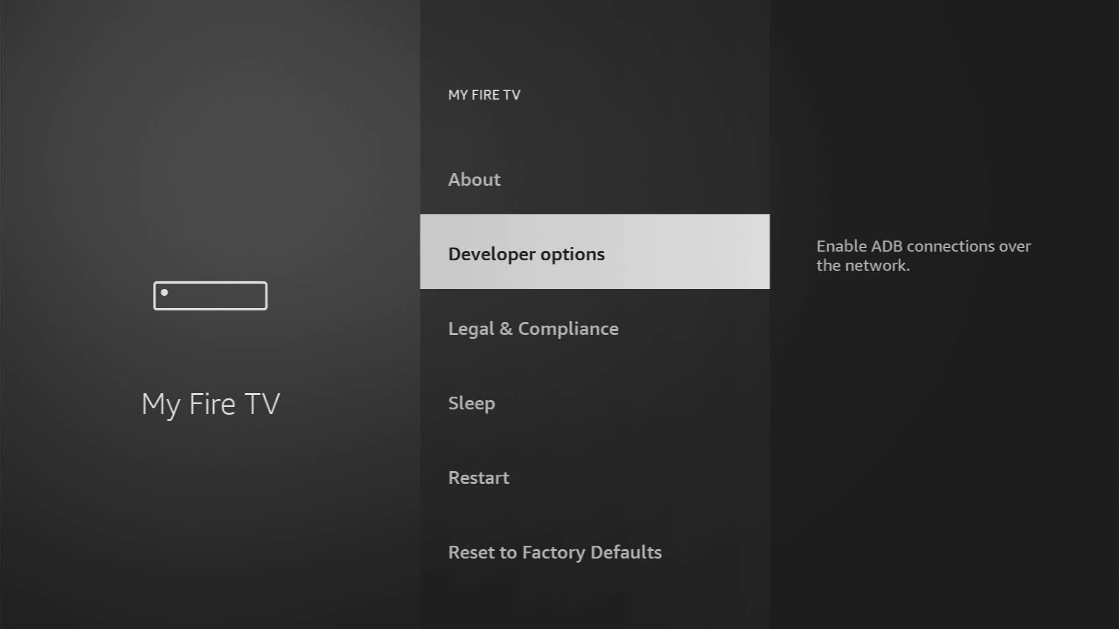
key(Up)
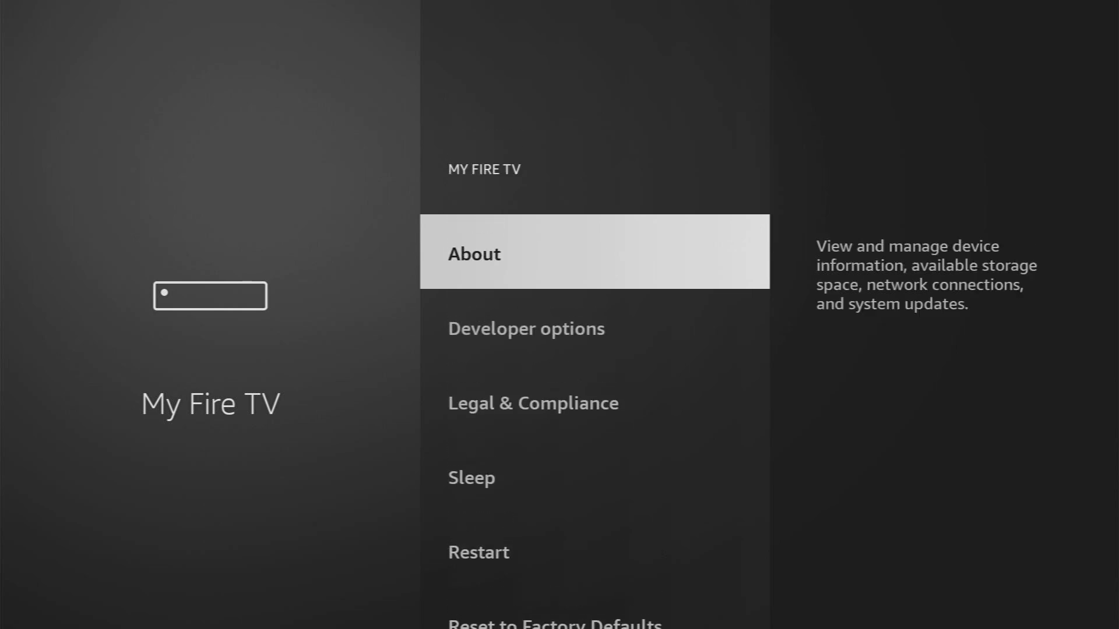
key(Return)
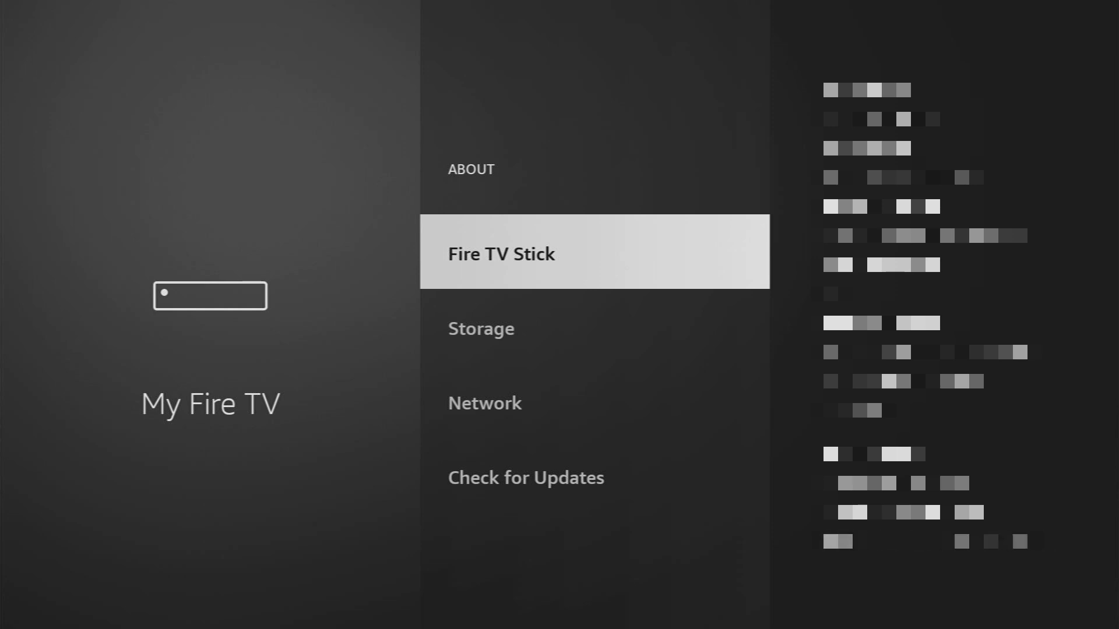
key(Return)
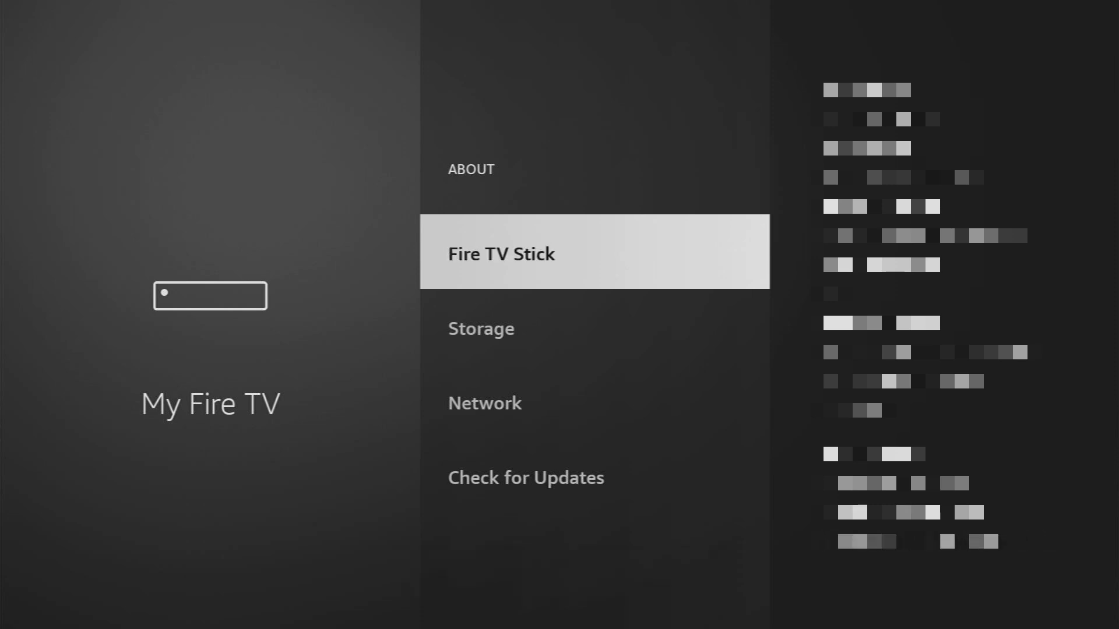
key(Escape)
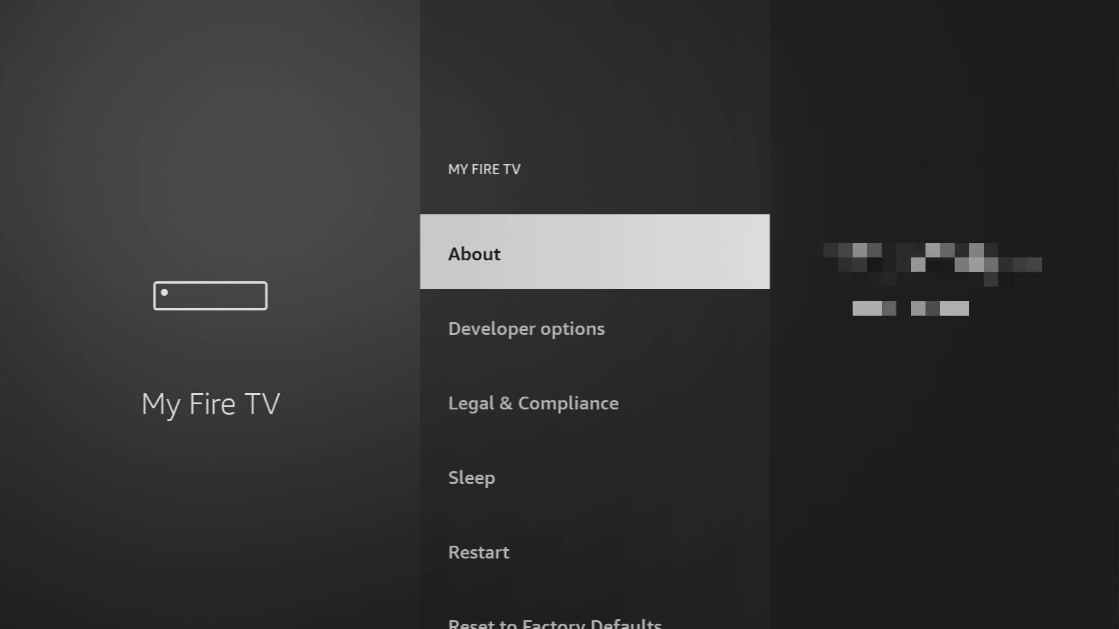
key(Down)
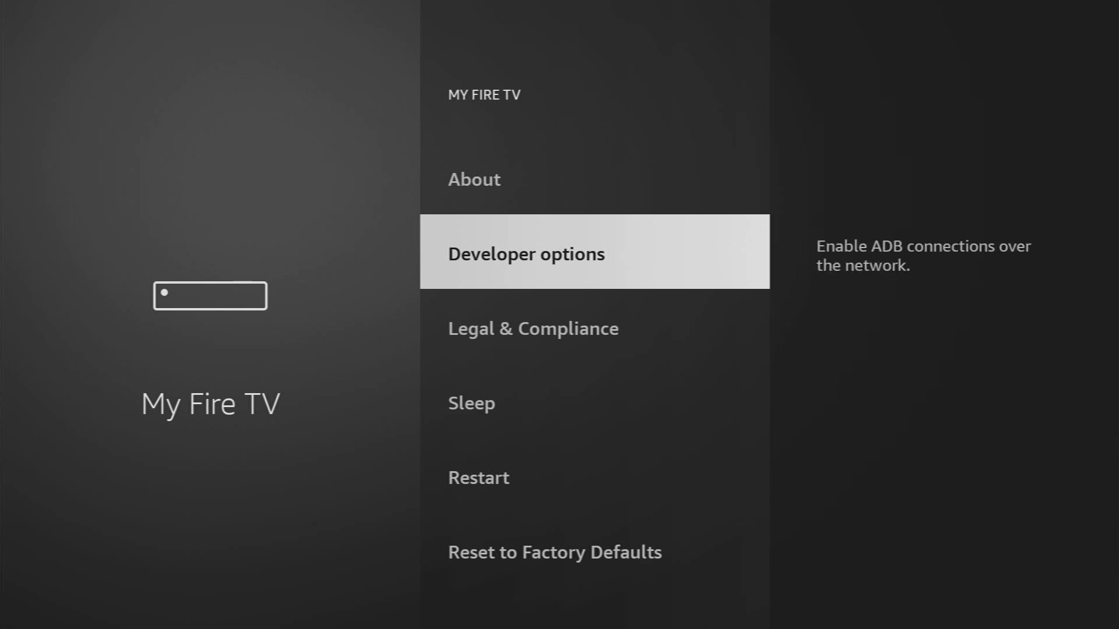
- In Developer options, toggle ADB debugging and set Downloader to ON under Install unknown apps, then go Home
key(Return)
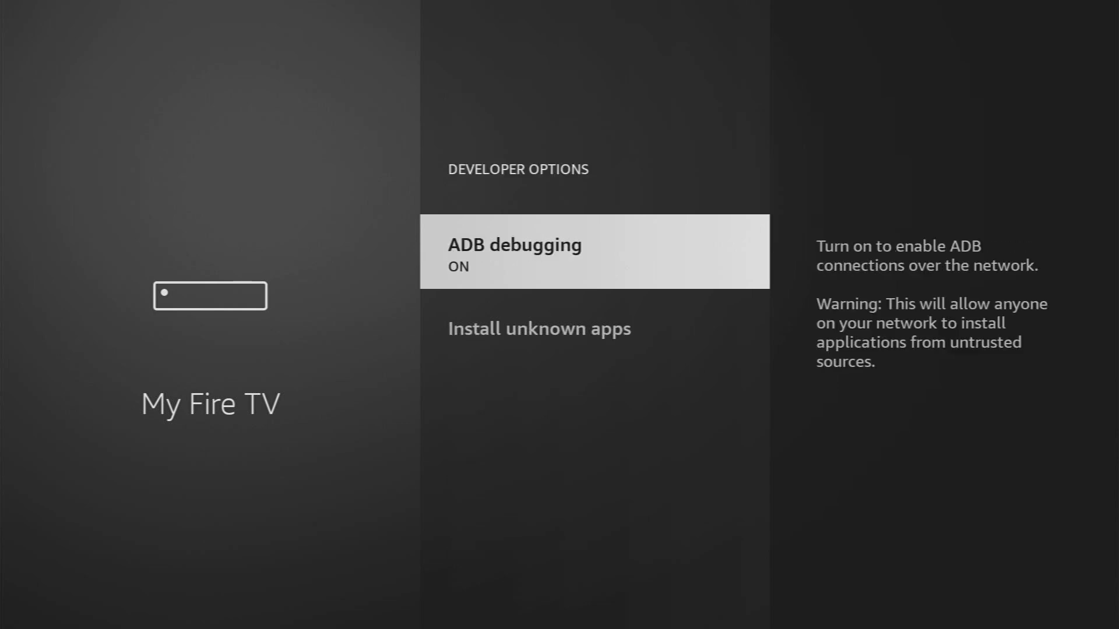
key(Return)
key(Return)
key(Down)
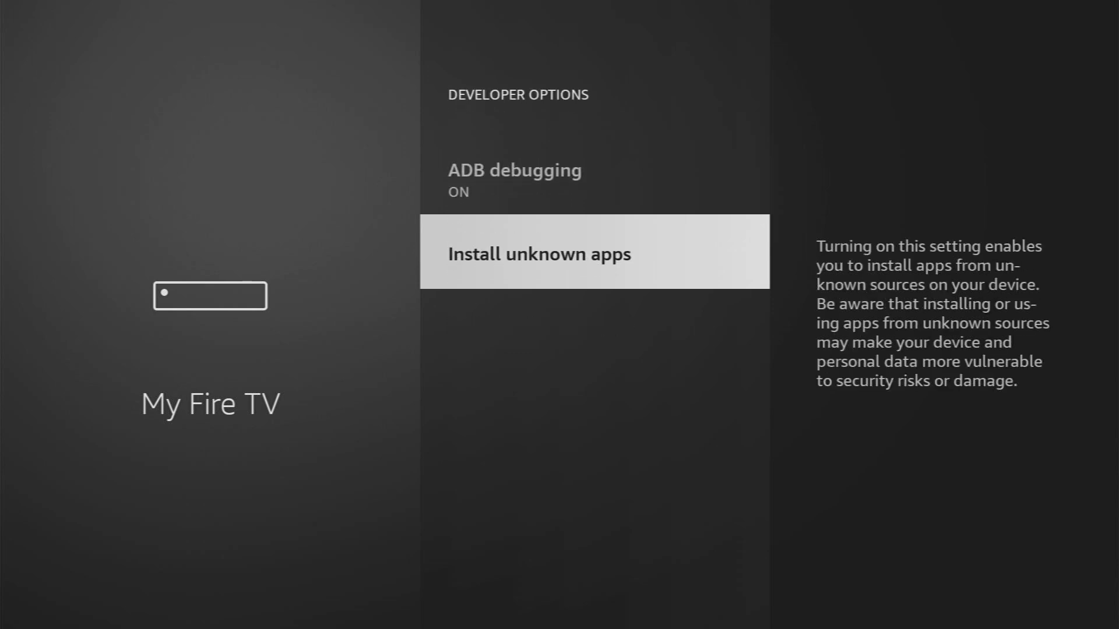
key(Return)
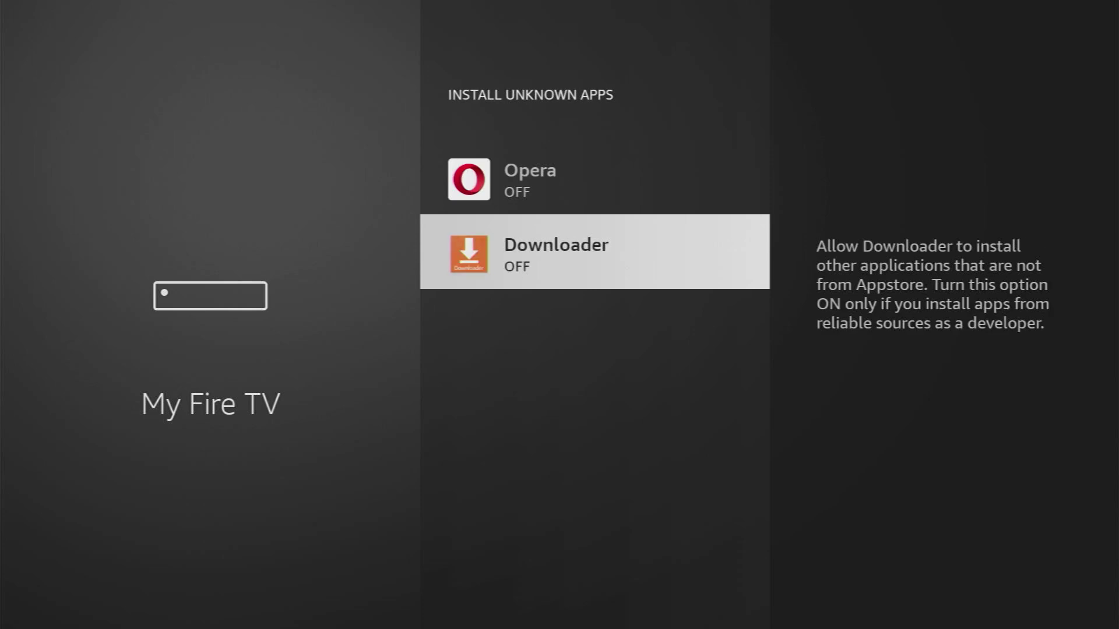
key(Return)
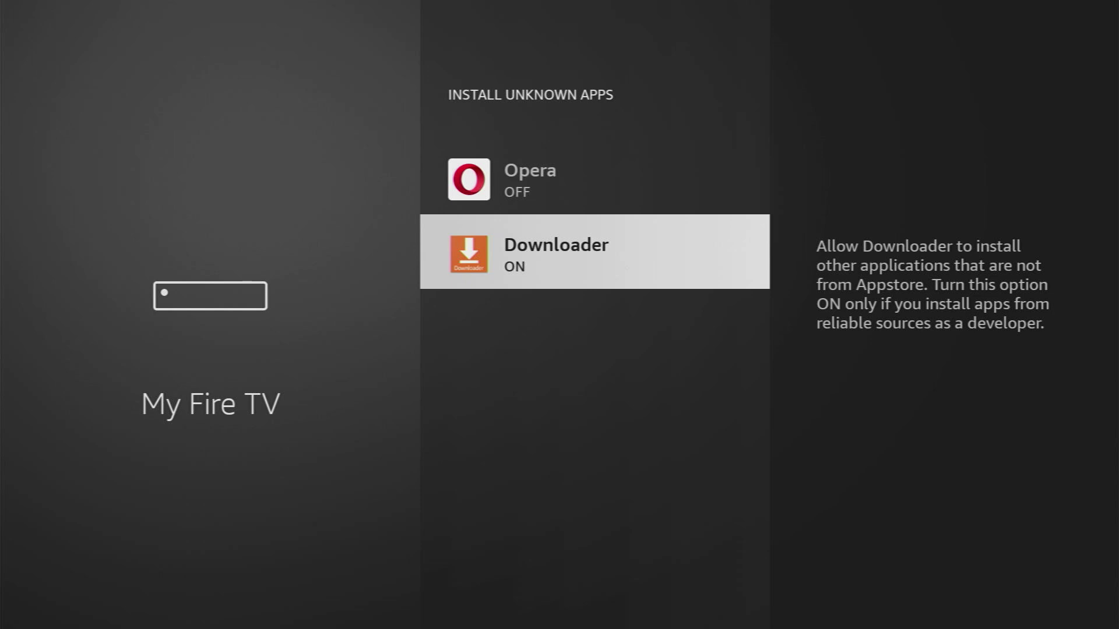
key(Home)
- Launch Downloader from the Apps grid and bring up the keyboard for its URL field
key(Right)
key(Right)
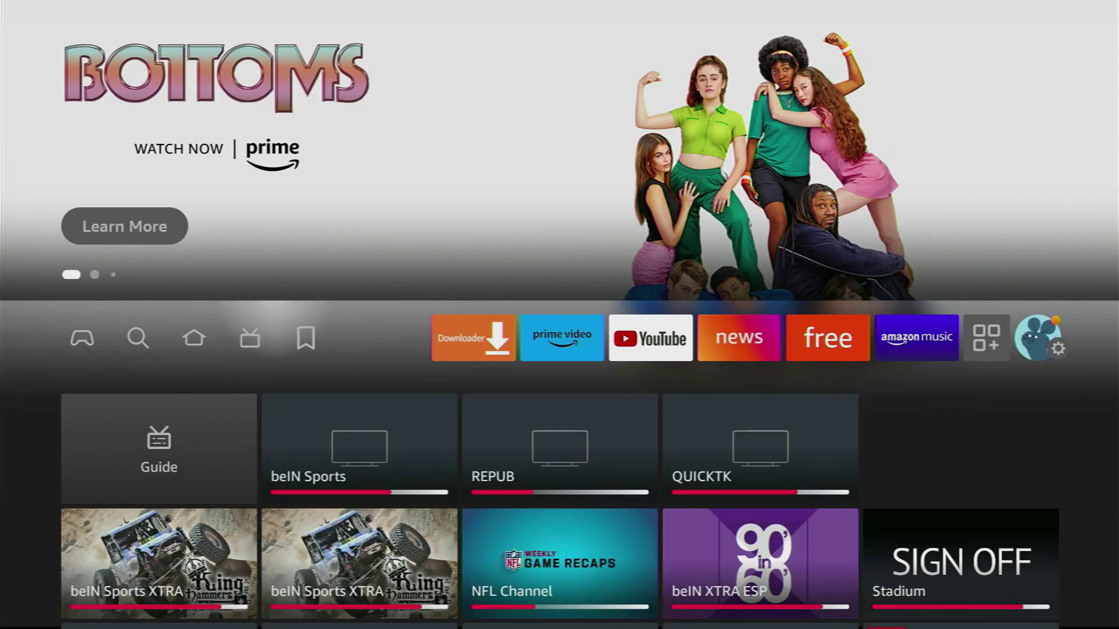
key(Right)
key(Right)
key(Right)
key(Right)
key(Right)
key(Right)
key(Right)
key(Return)
key(Up)
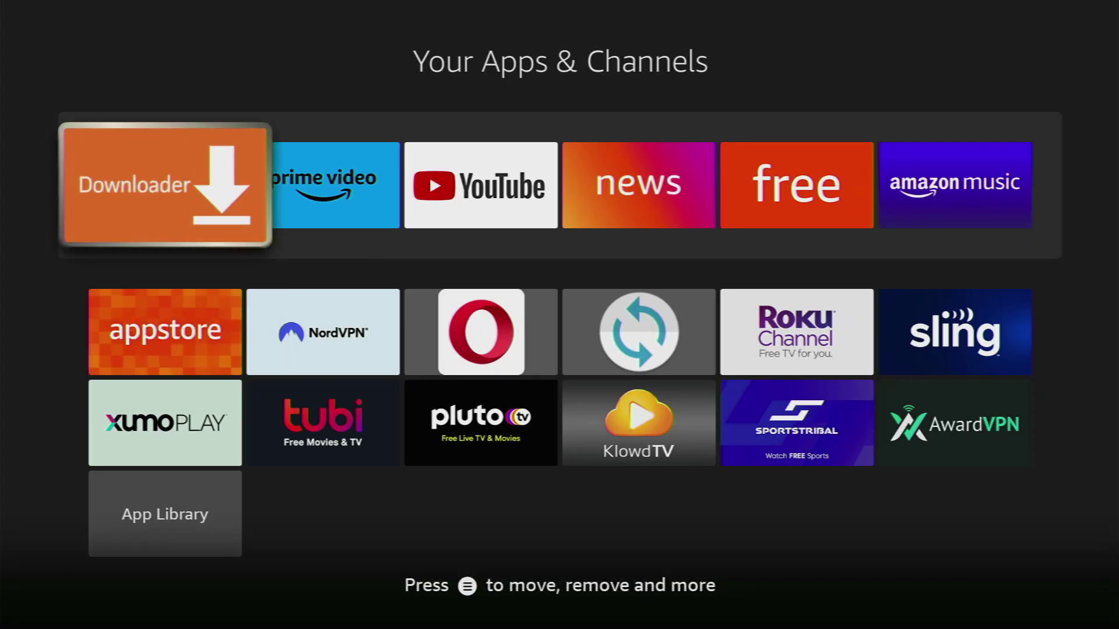
key(Return)
key(Up)
key(Up)
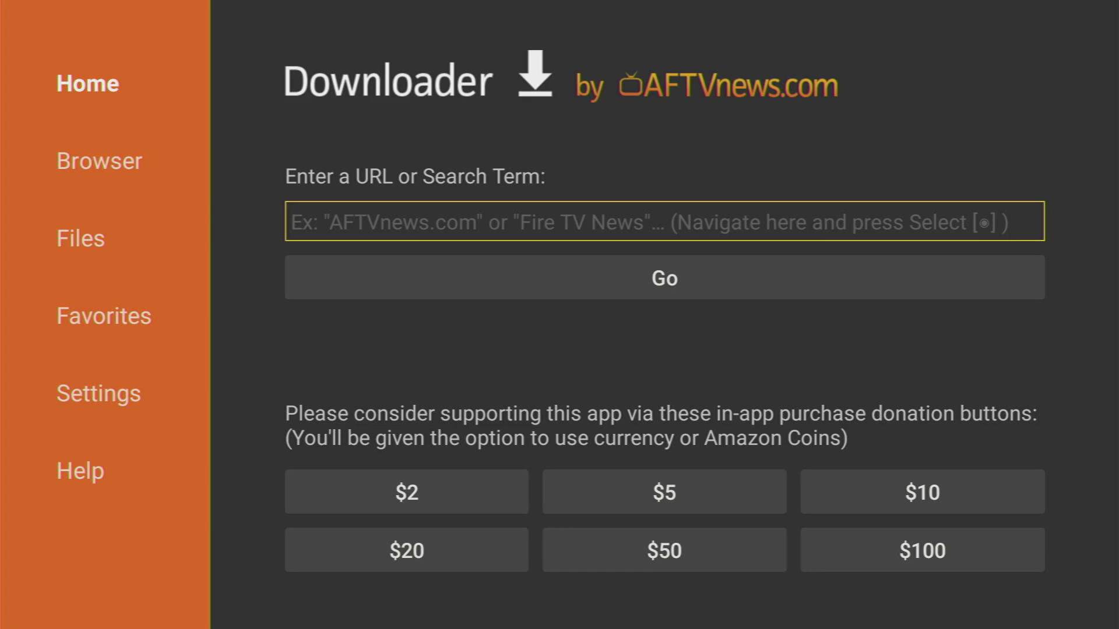
key(Return)
- Spell 'aptoide' on the on-screen keyboard
key(Return)
key(Right)
key(Right)
key(Right)
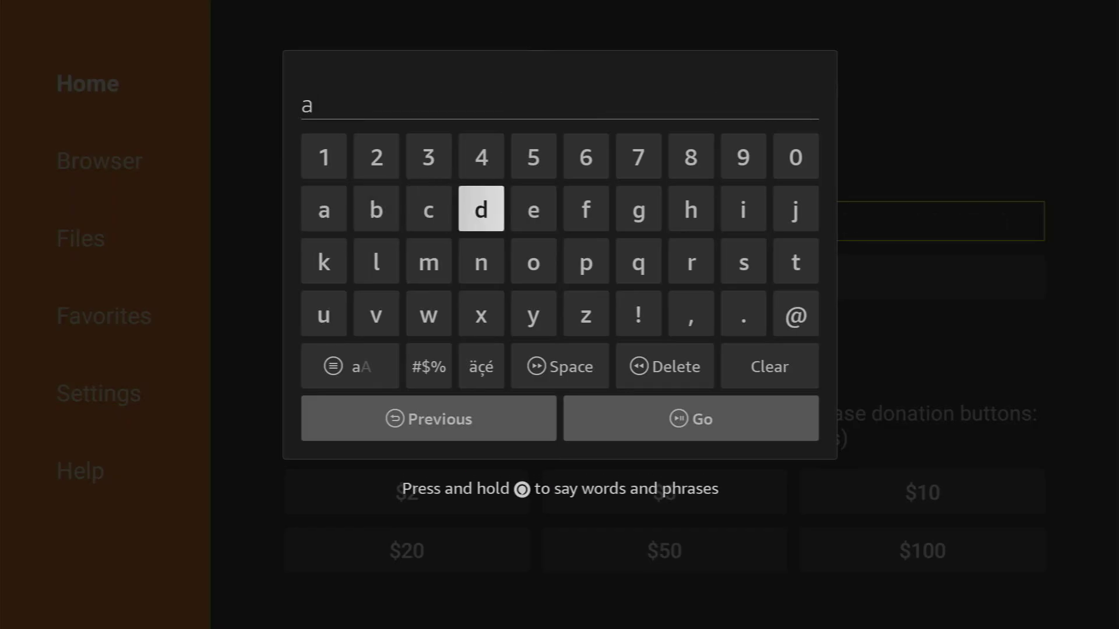
key(Down)
key(Right)
key(Right)
key(Return)
key(Right)
key(Right)
key(Right)
key(Right)
key(Return)
key(Left)
key(Left)
key(Left)
key(Left)
key(Left)
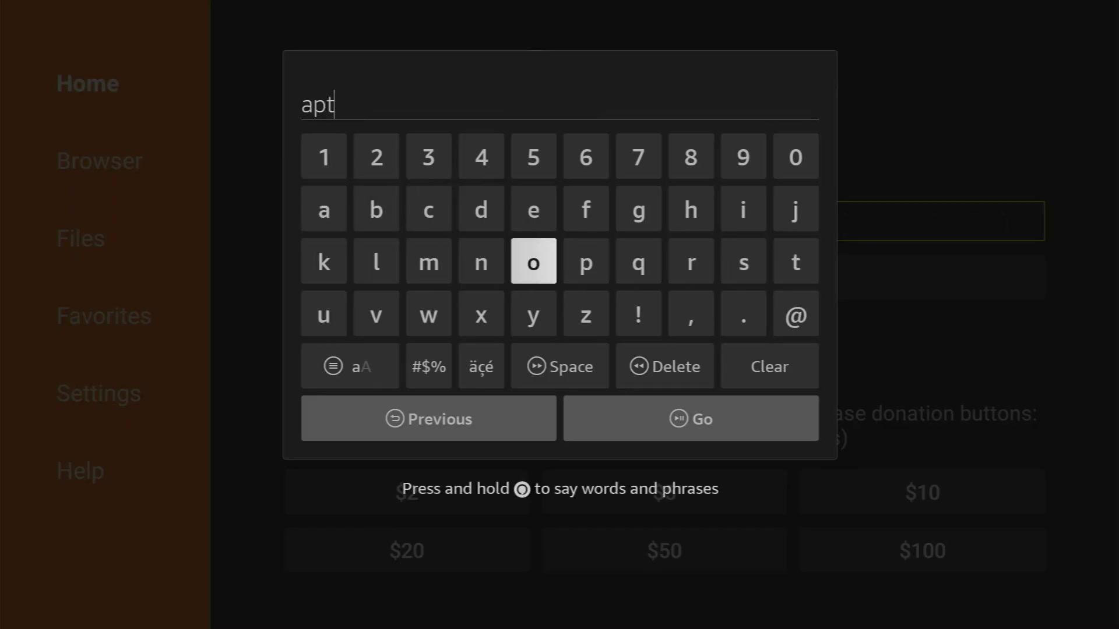
key(Return)
key(Up)
key(Right)
key(Right)
key(Right)
key(Right)
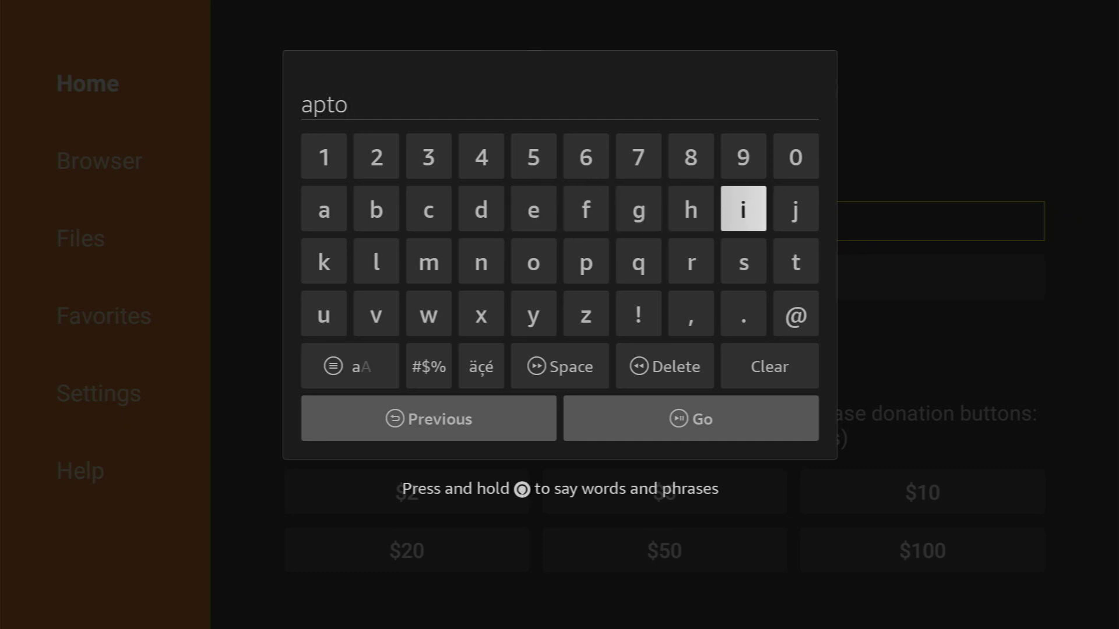
key(Return)
key(Left)
key(Left)
key(Left)
key(Left)
key(Left)
key(Return)
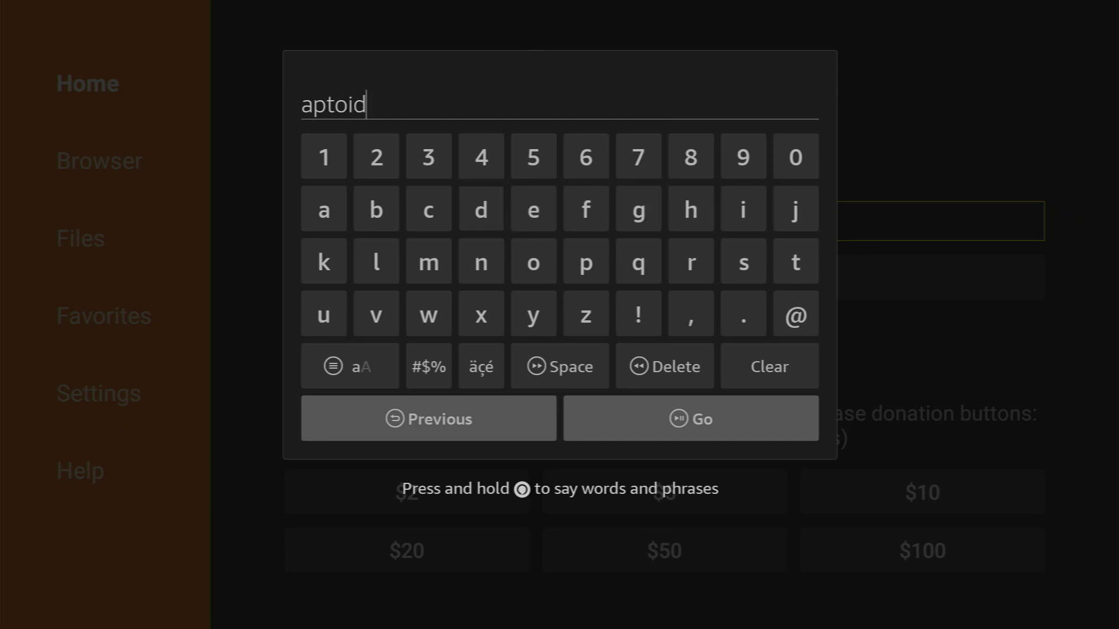
key(Right)
key(Return)
- Add a space and 'tv' so the box reads 'aptoide tv', then move to the Go key
key(Down)
key(Down)
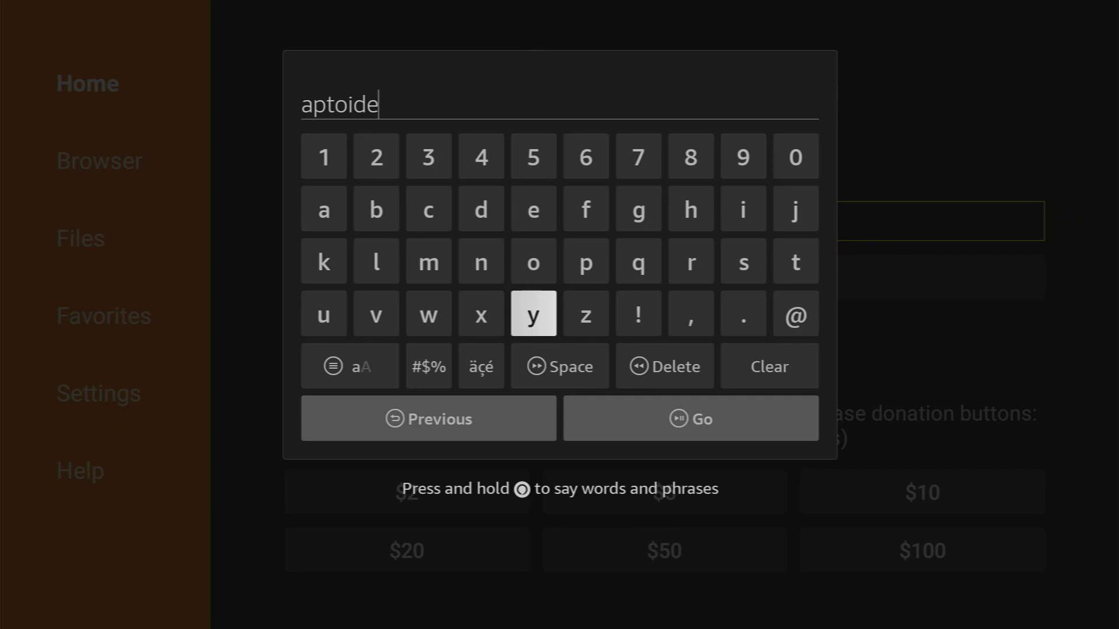
key(Down)
key(Return)
key(Up)
key(Up)
key(Up)
key(Right)
key(Right)
key(Right)
key(Right)
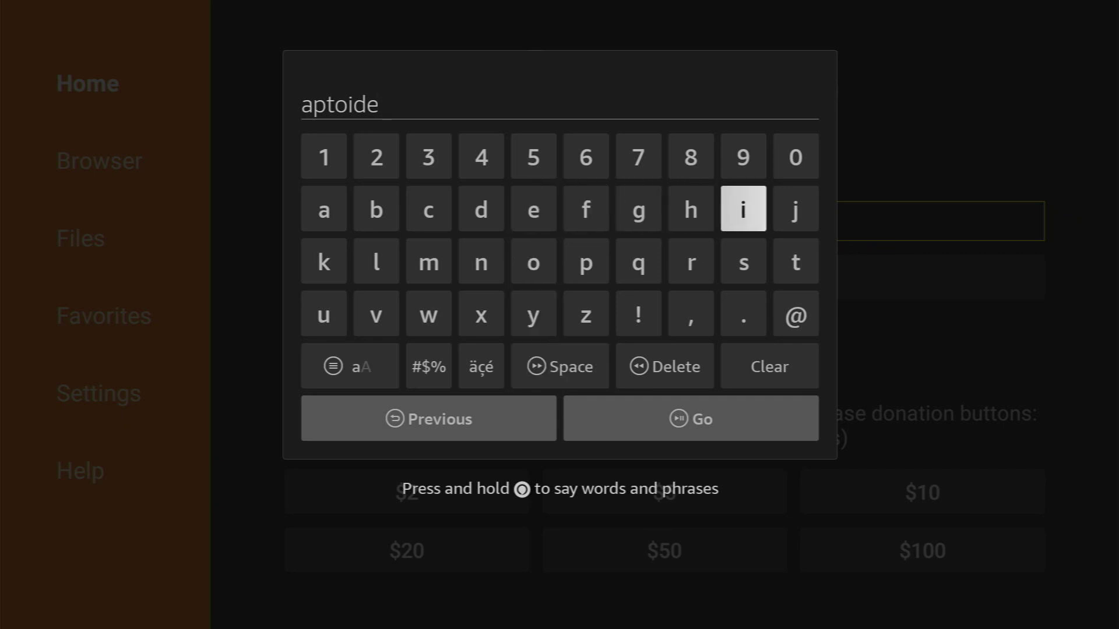
key(Right)
key(Down)
key(Return)
key(Left)
key(Left)
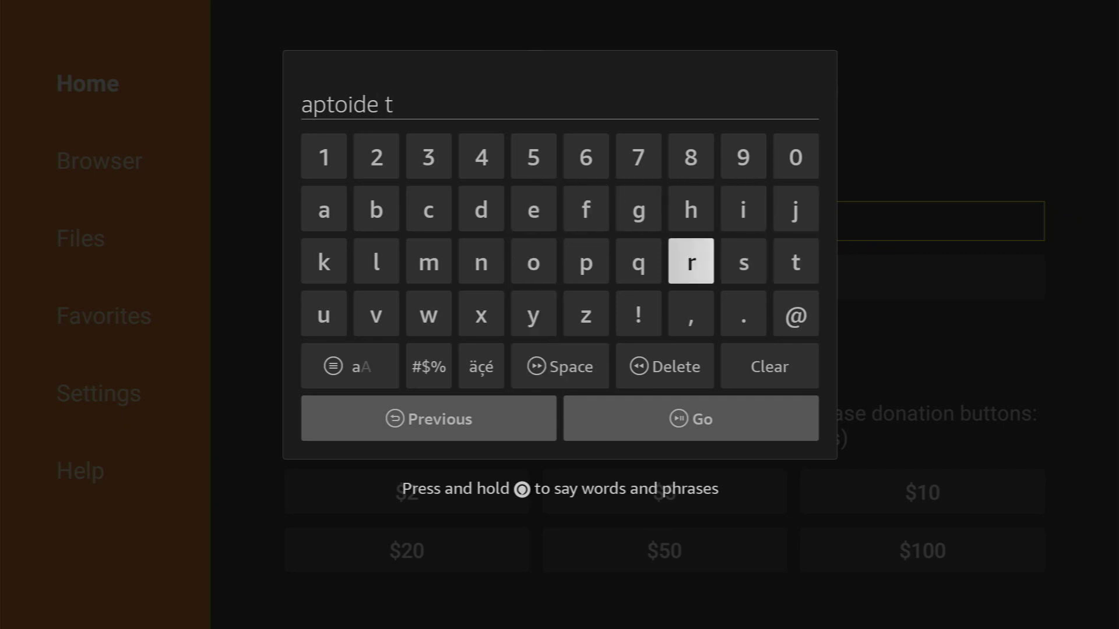
key(Left)
key(Left)
key(Left)
key(Left)
key(Left)
key(Left)
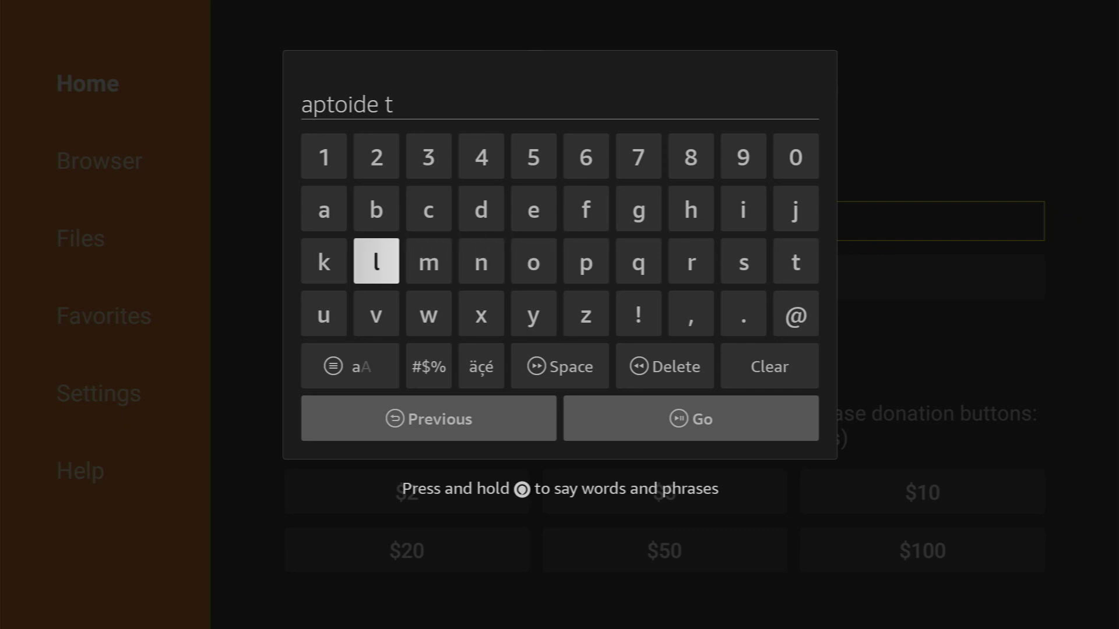
key(Down)
key(Return)
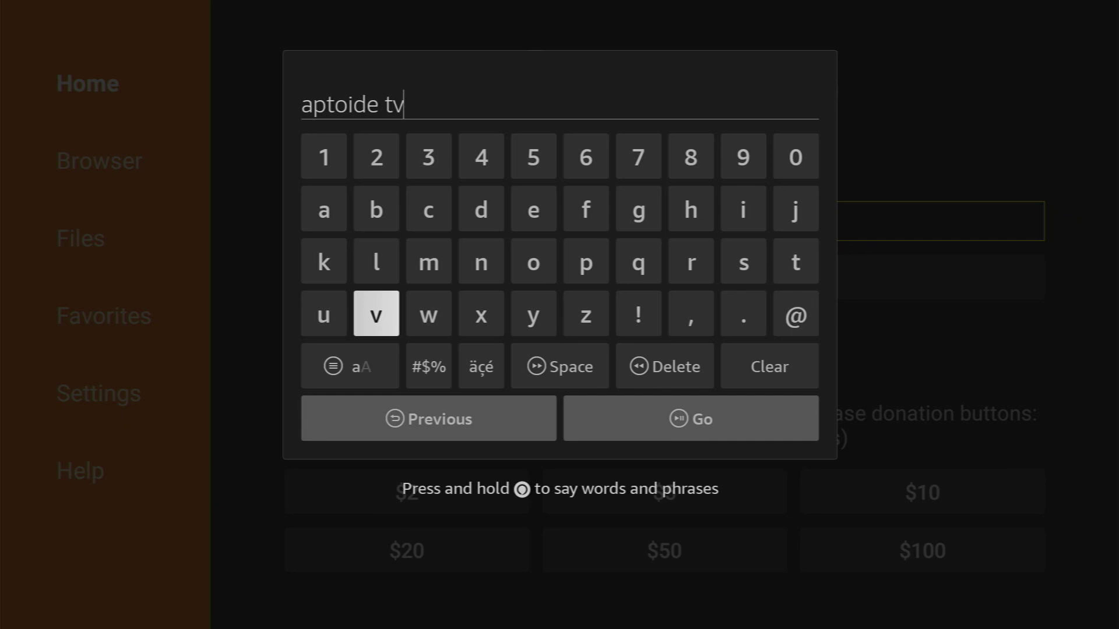
key(Down)
key(Down)
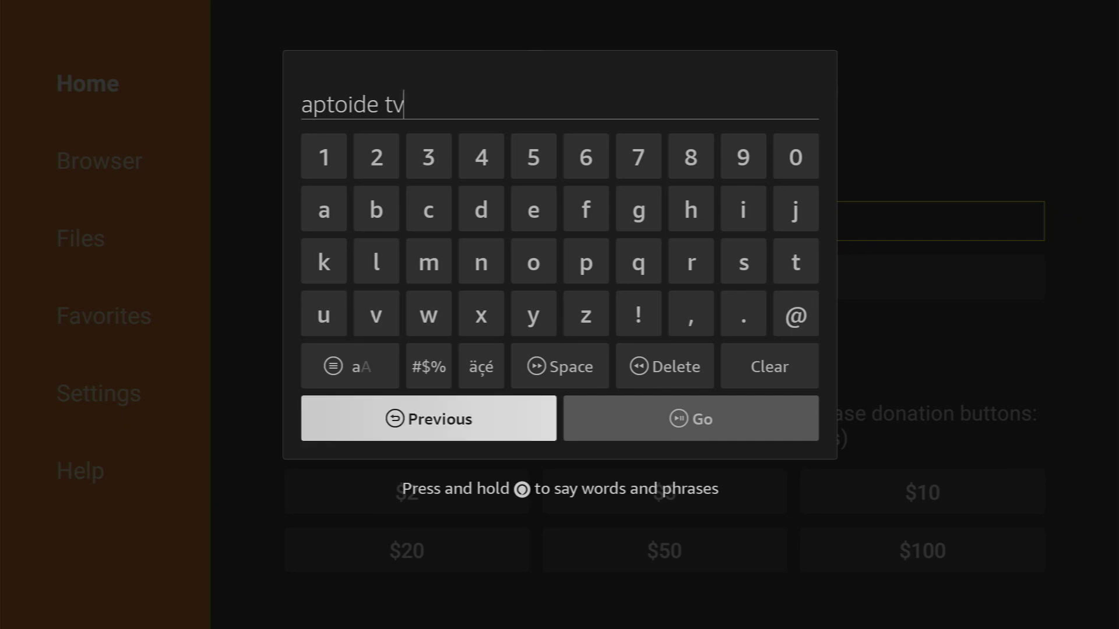
key(Right)
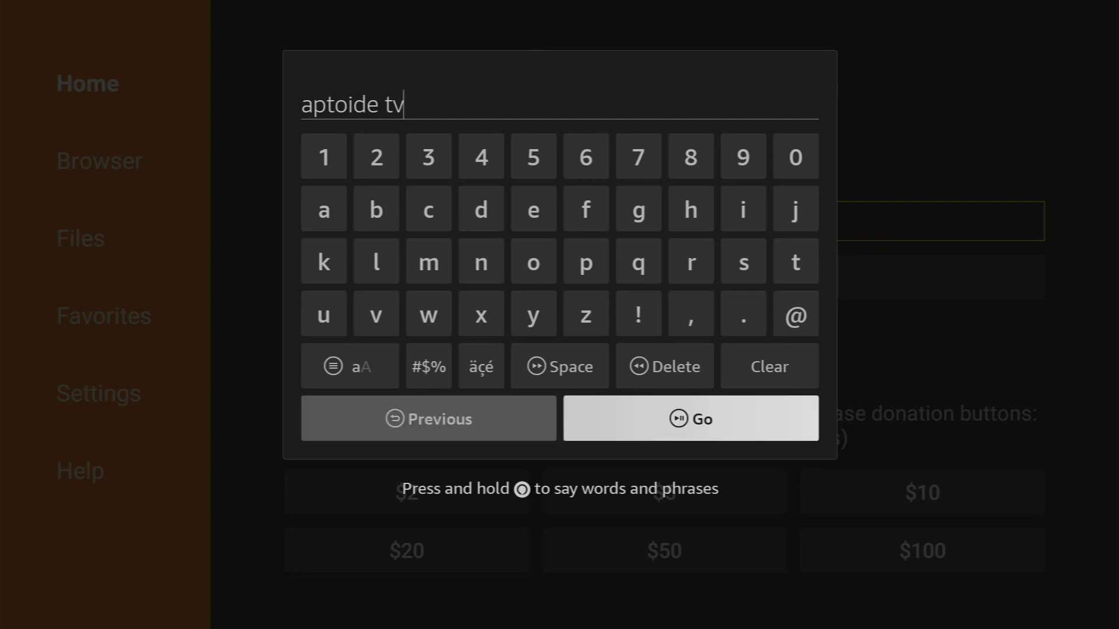
- Search 'aptoide tv', open the tv.aptoide.com result, and start the Aptoide TV download
key(Return)
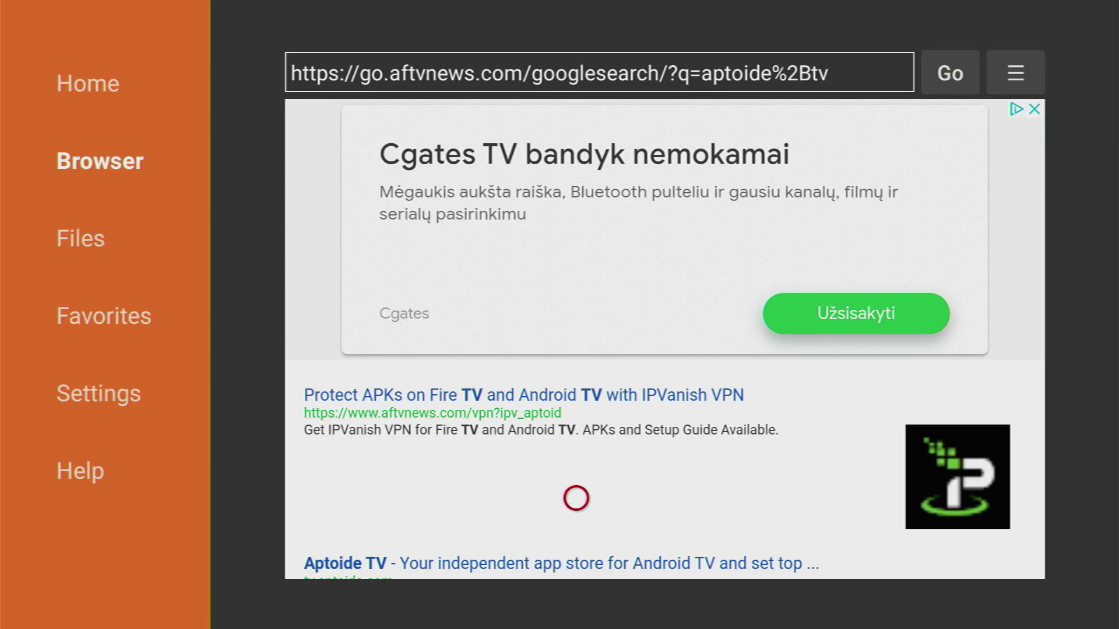
scroll(576, 556, down, 3)
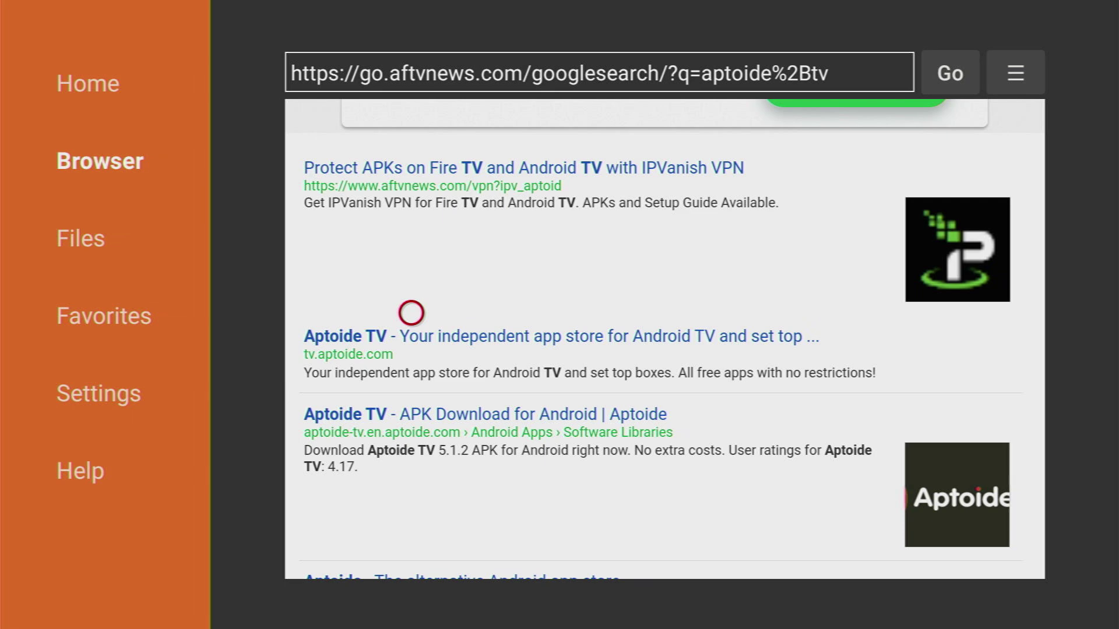
click(411, 352)
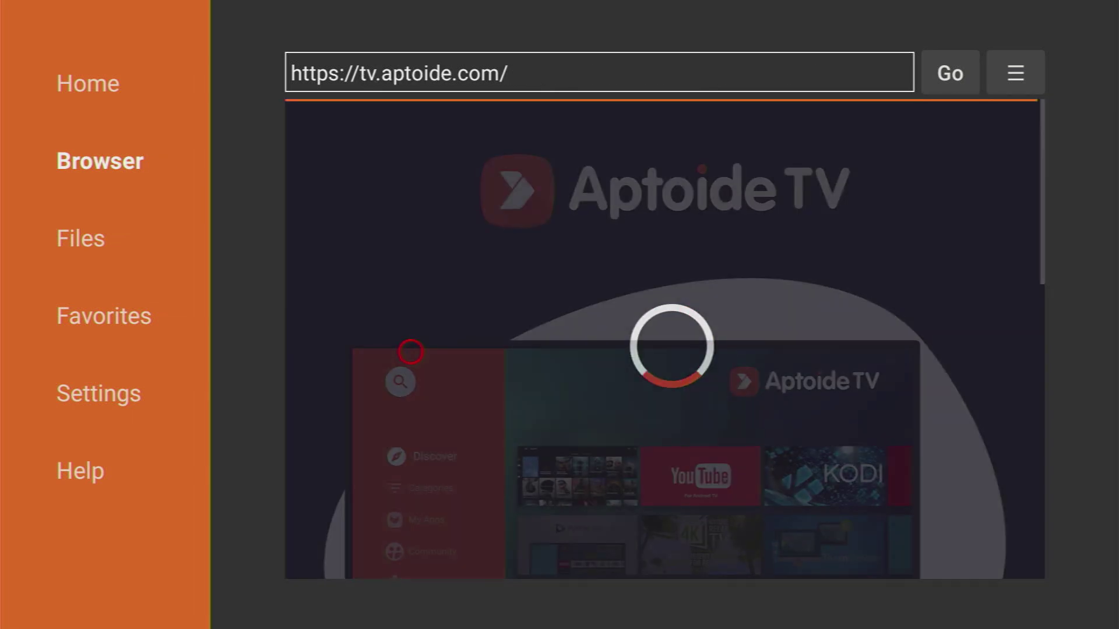
scroll(498, 557, down, 5)
scroll(499, 557, down, 5)
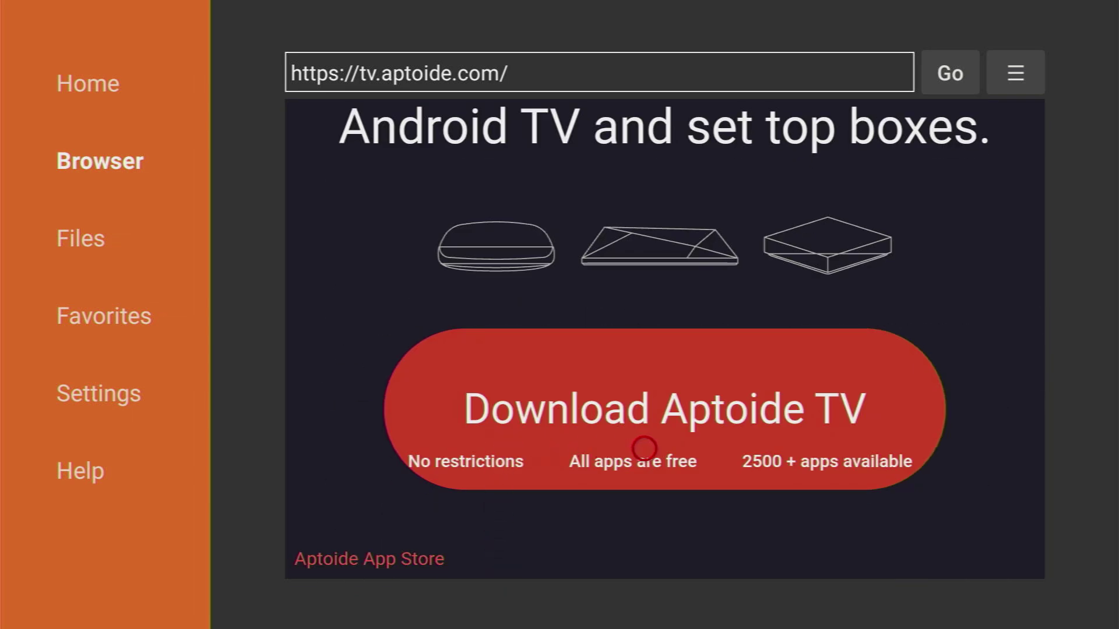
click(645, 448)
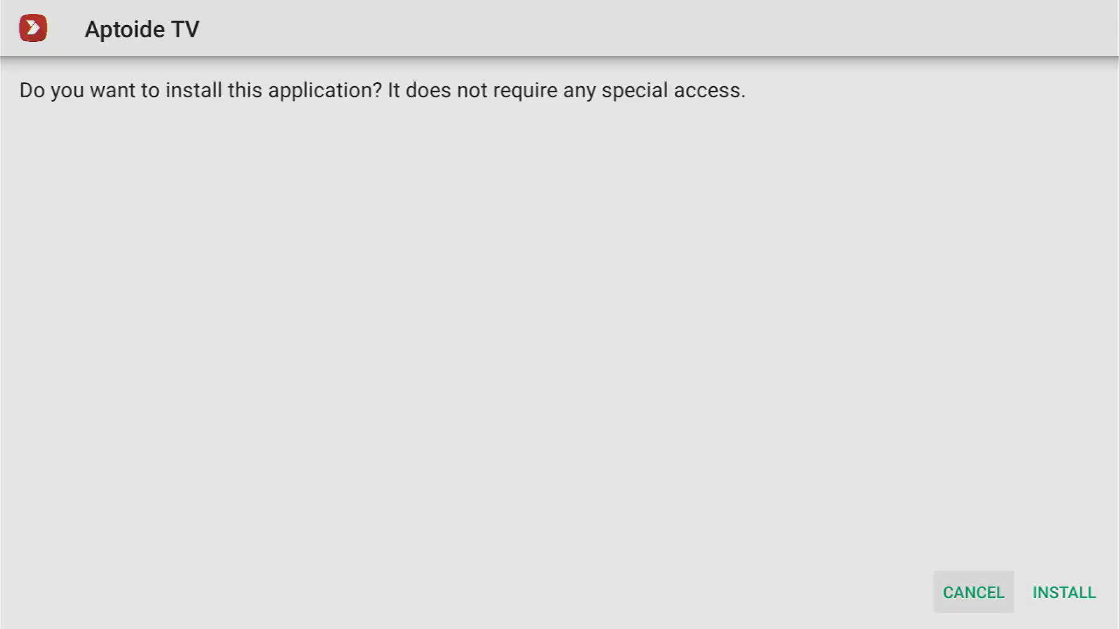
- Install Aptoide TV and finish with Done instead of opening it
key(Right)
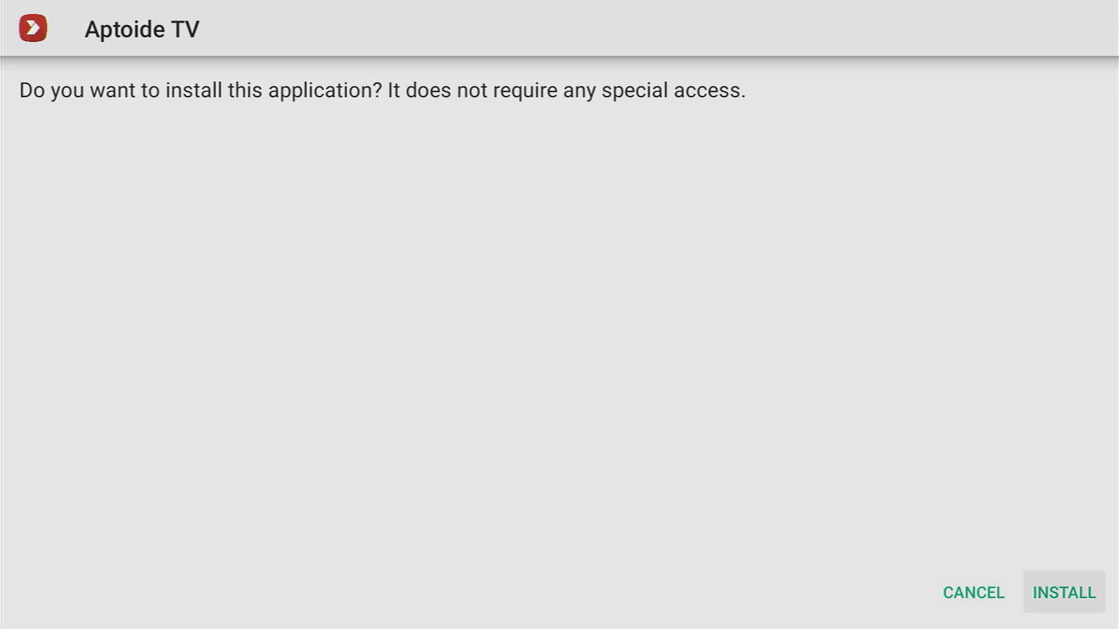
key(Return)
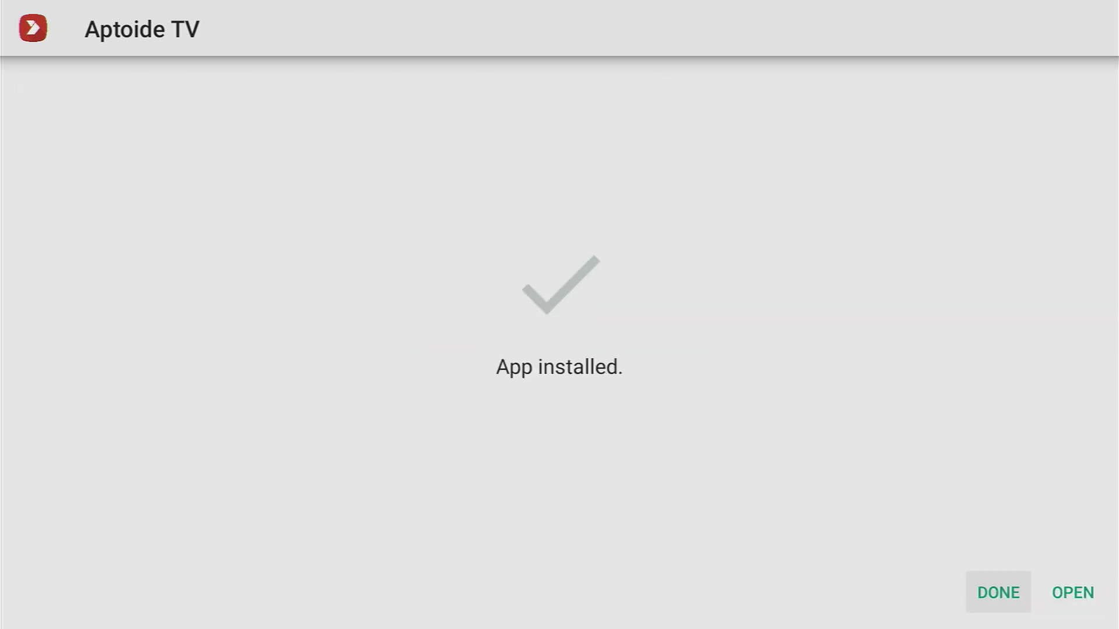
key(Right)
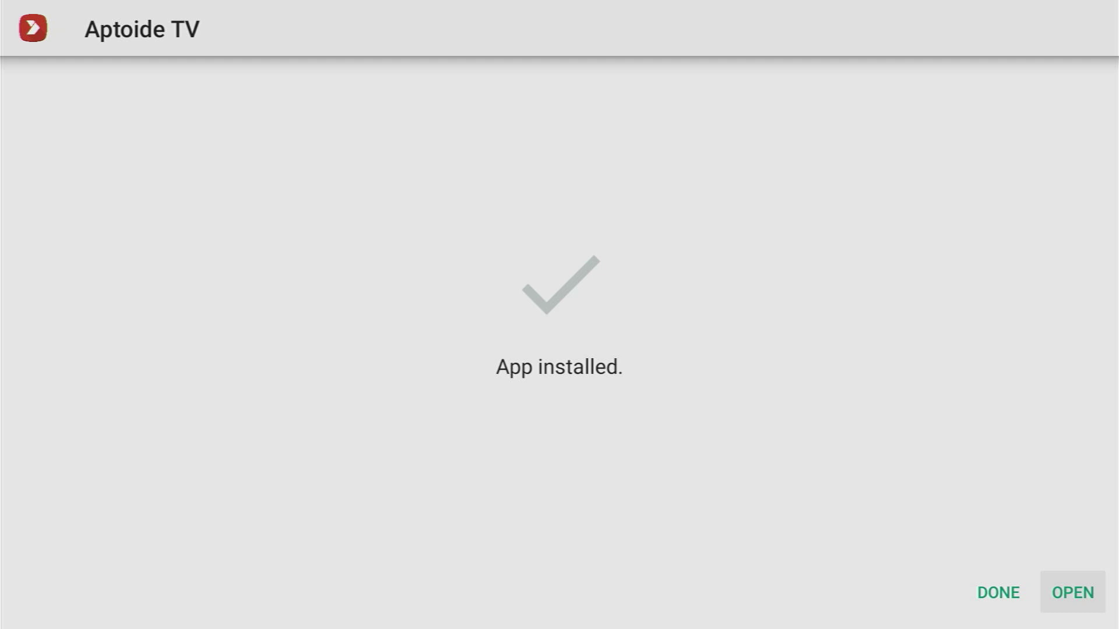
key(Left)
key(Return)
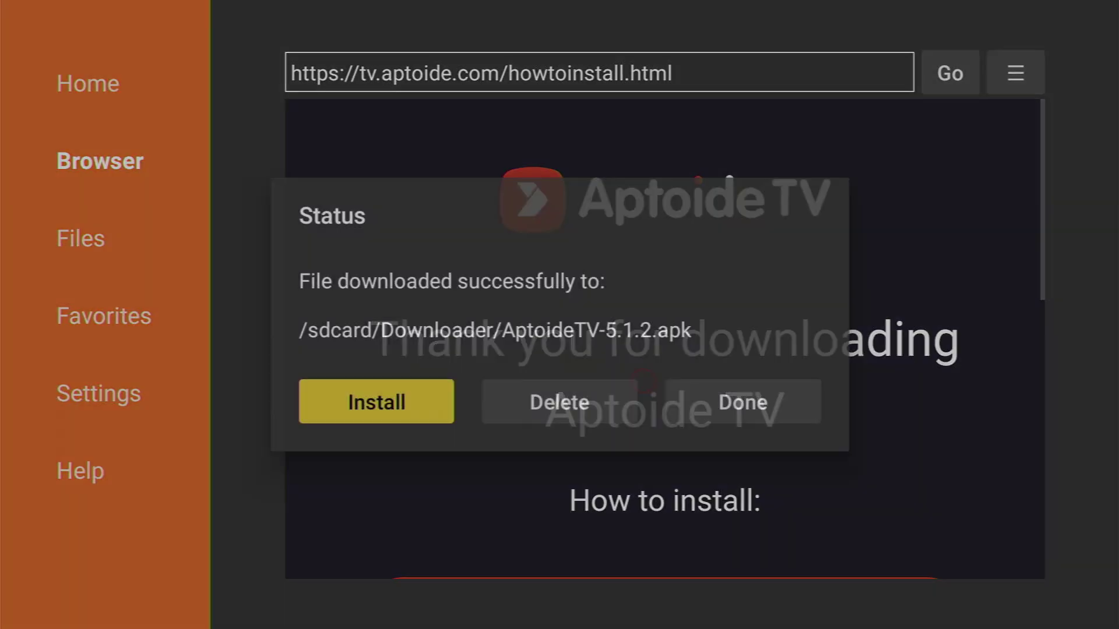
- Delete the downloaded AptoideTV-5.1.2.apk file and confirm the deletion
key(Right)
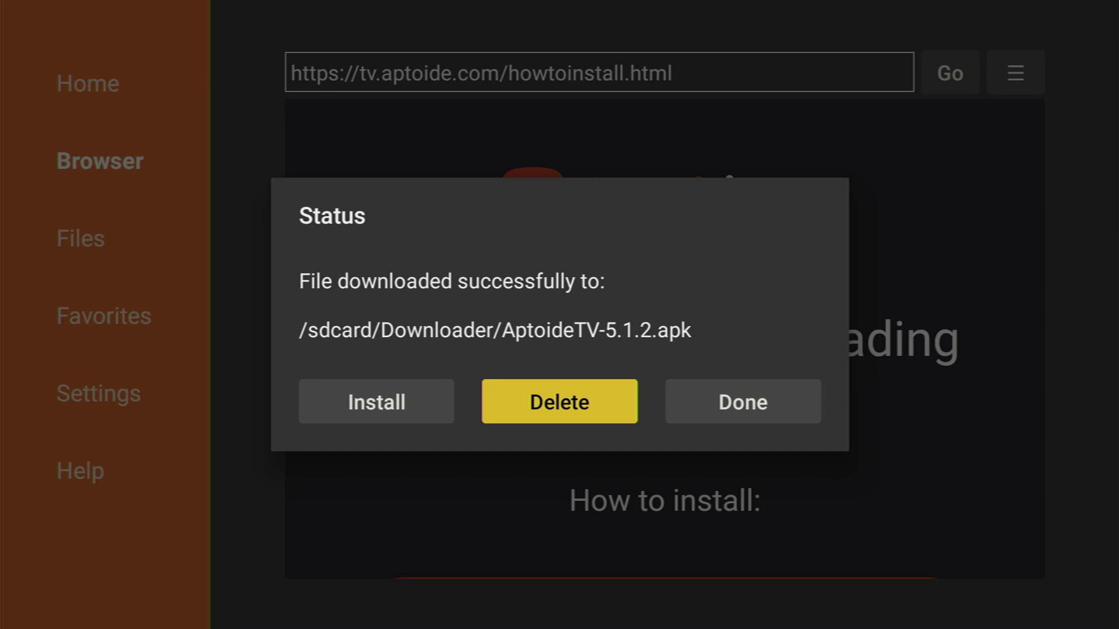
key(Return)
key(Left)
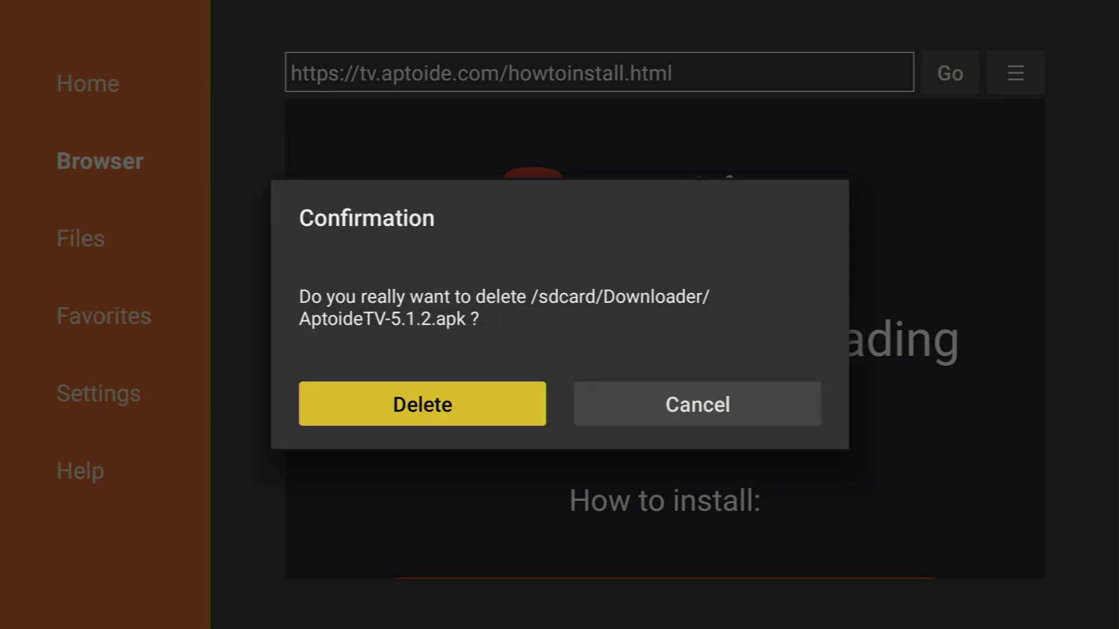
key(Return)
- Return to Settings > My Fire TV > Developer options and open Install unknown apps at Aptoide TV
key(Home)
key(Right)
key(Right)
key(Right)
key(Right)
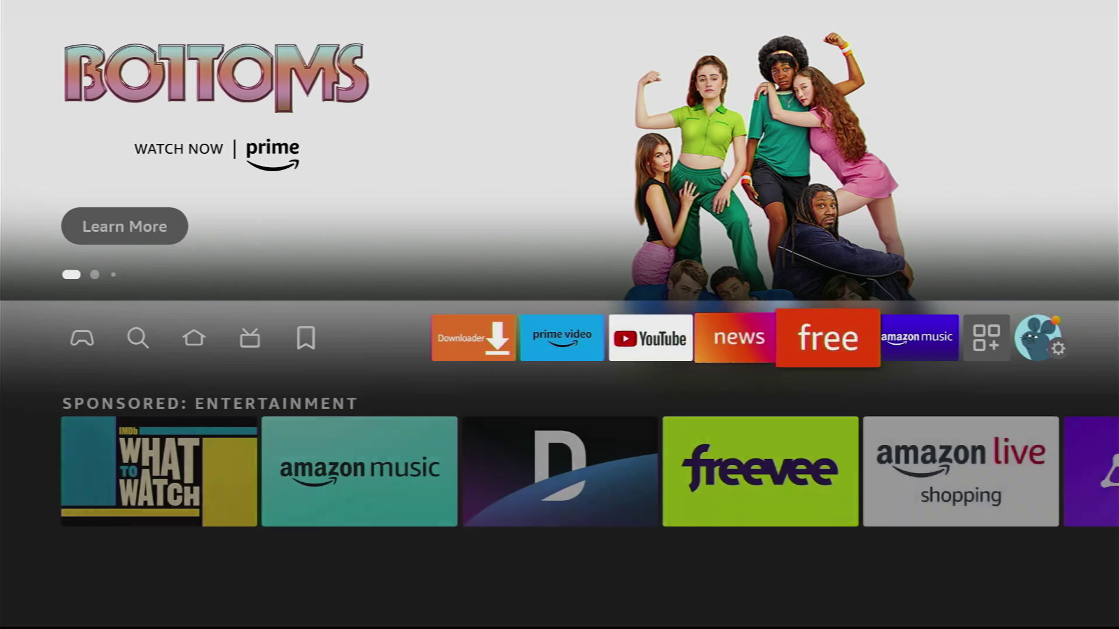
key(Right)
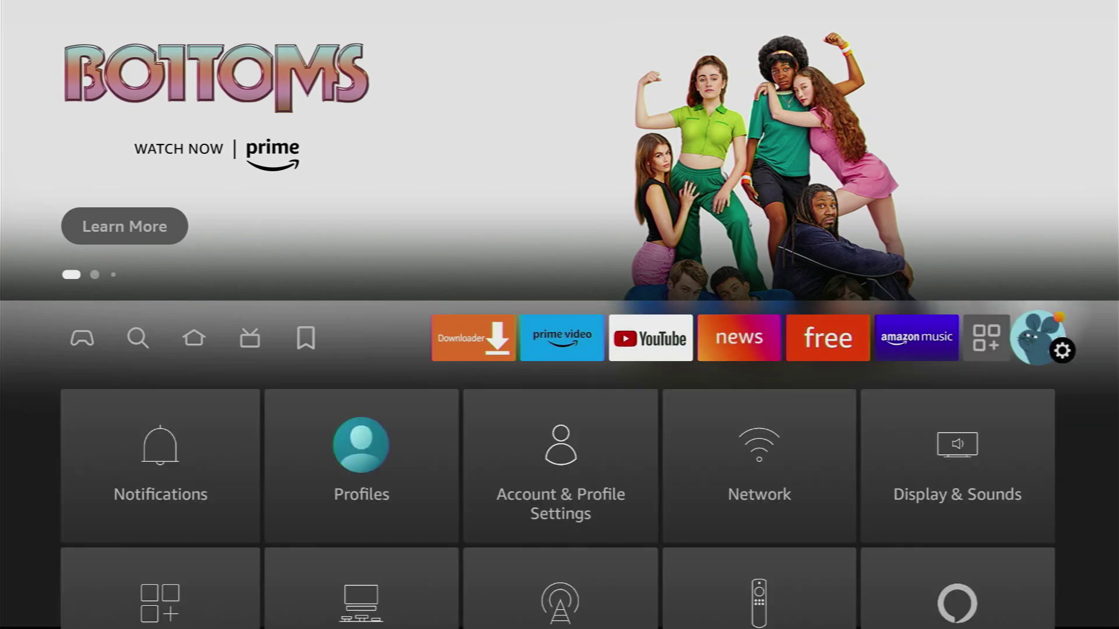
key(Down)
key(Down)
key(Down)
key(Right)
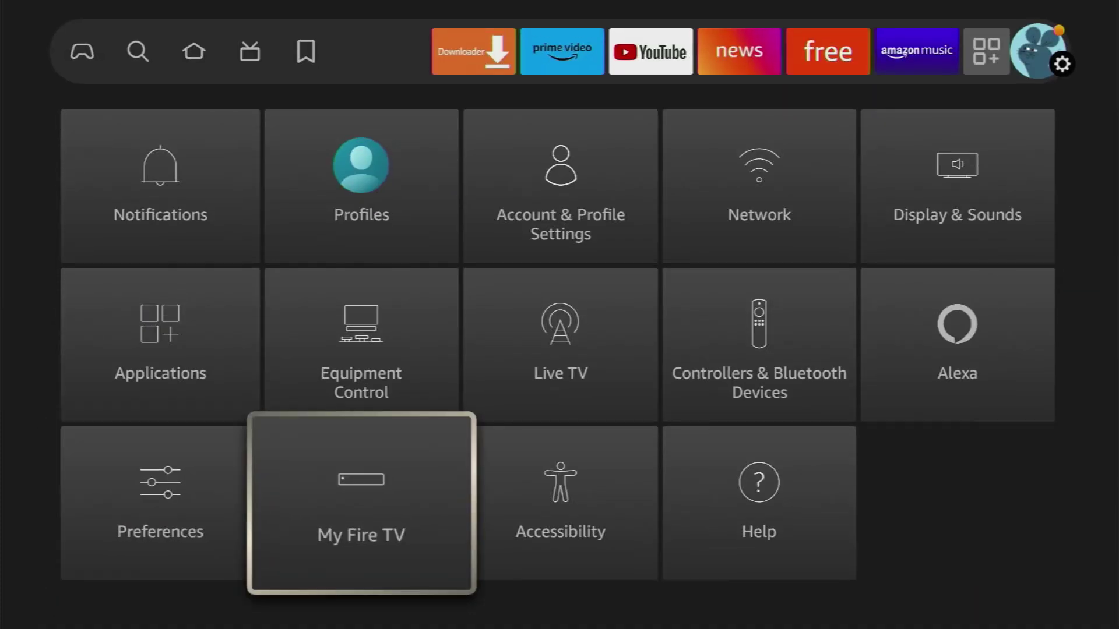
key(Return)
key(Return)
key(Down)
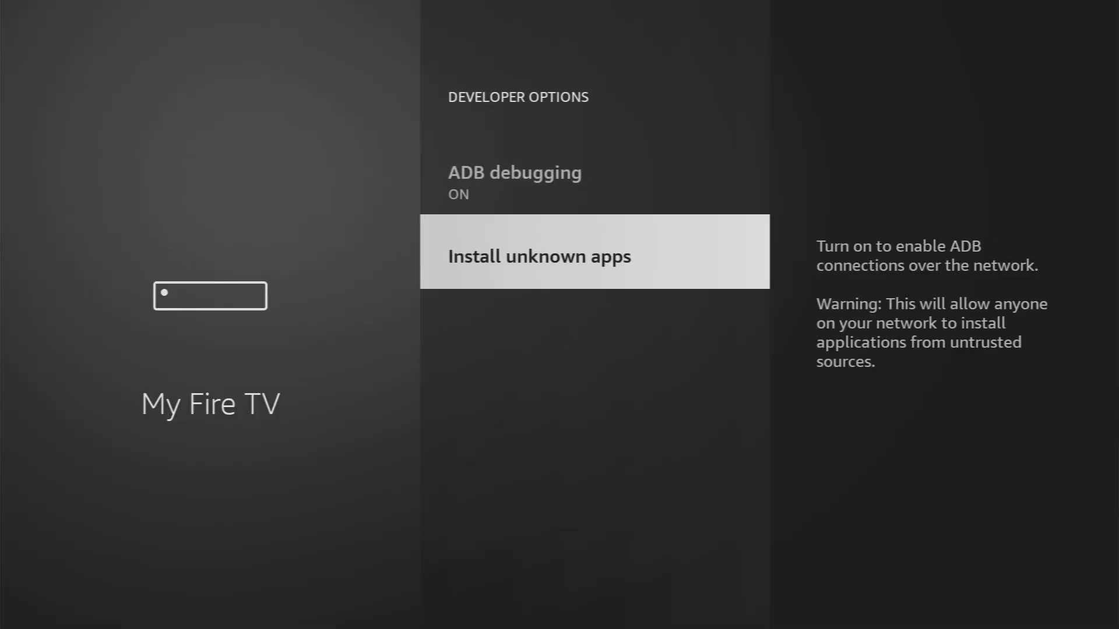
key(Return)
key(Down)
key(Down)
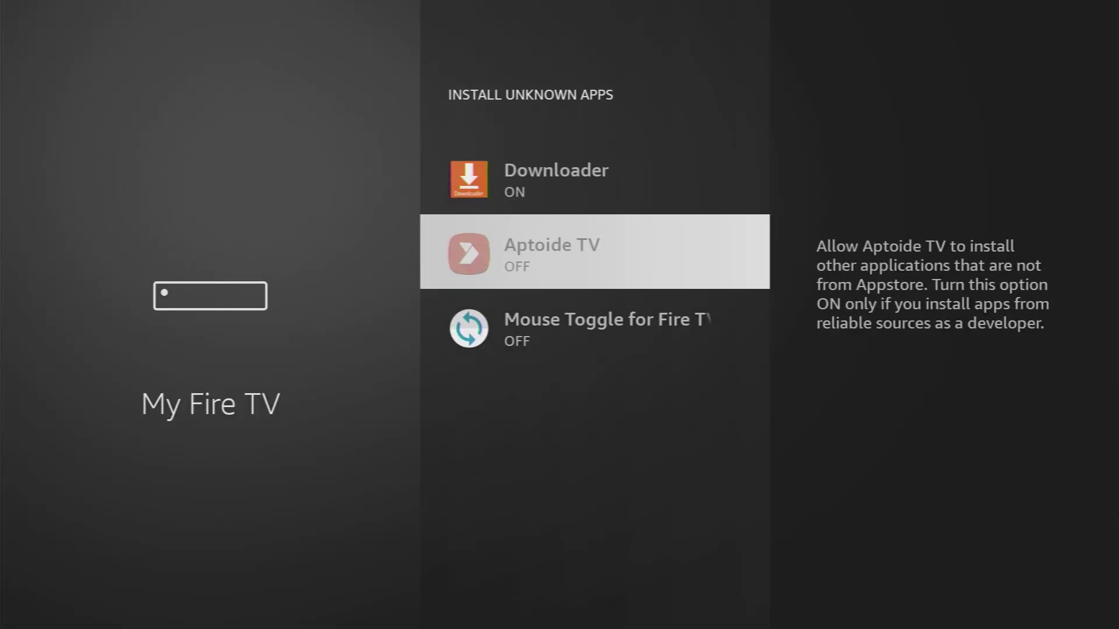
key(Return)
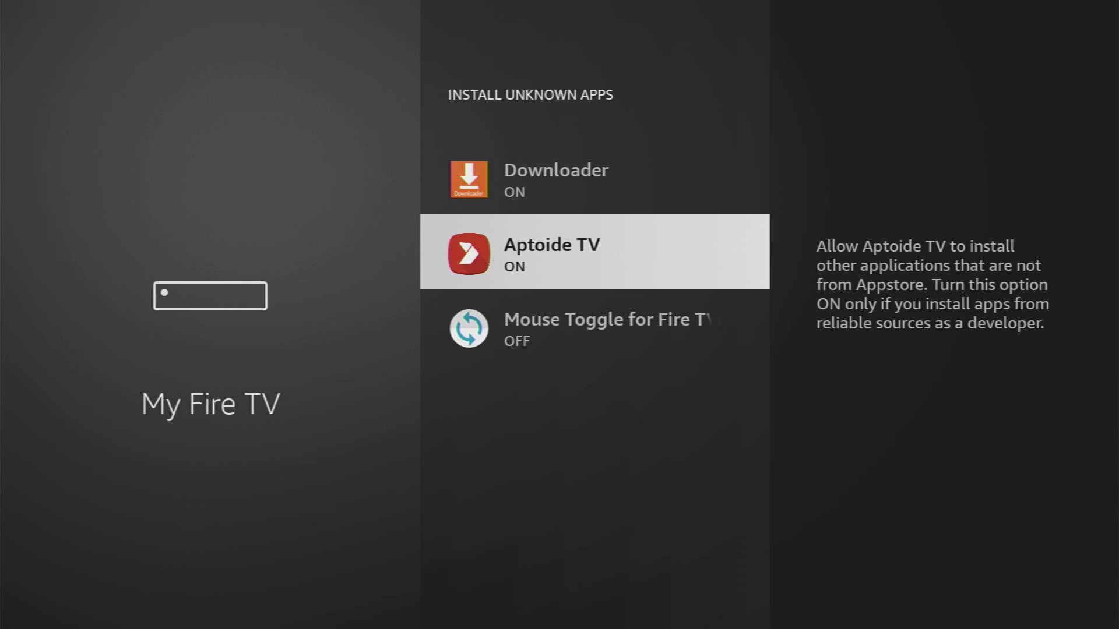
- Use Move to front to place Aptoide TV first in Your Apps & Channels, then launch it
key(Home)
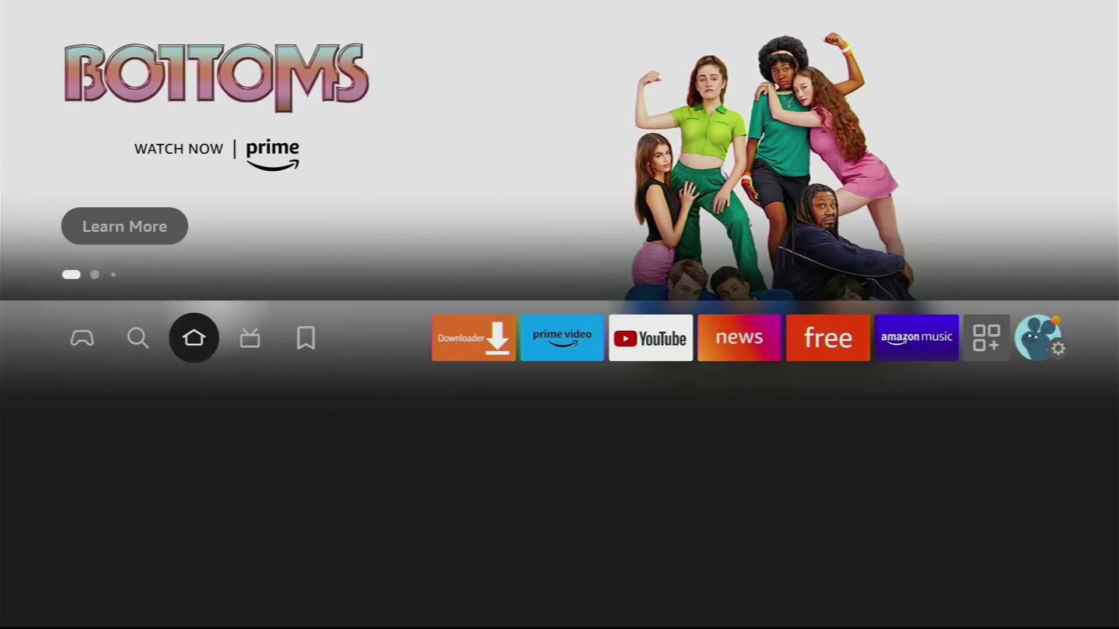
key(Right)
key(Right)
key(Right)
key(Right)
key(Right)
key(Right)
key(Right)
key(Right)
key(Right)
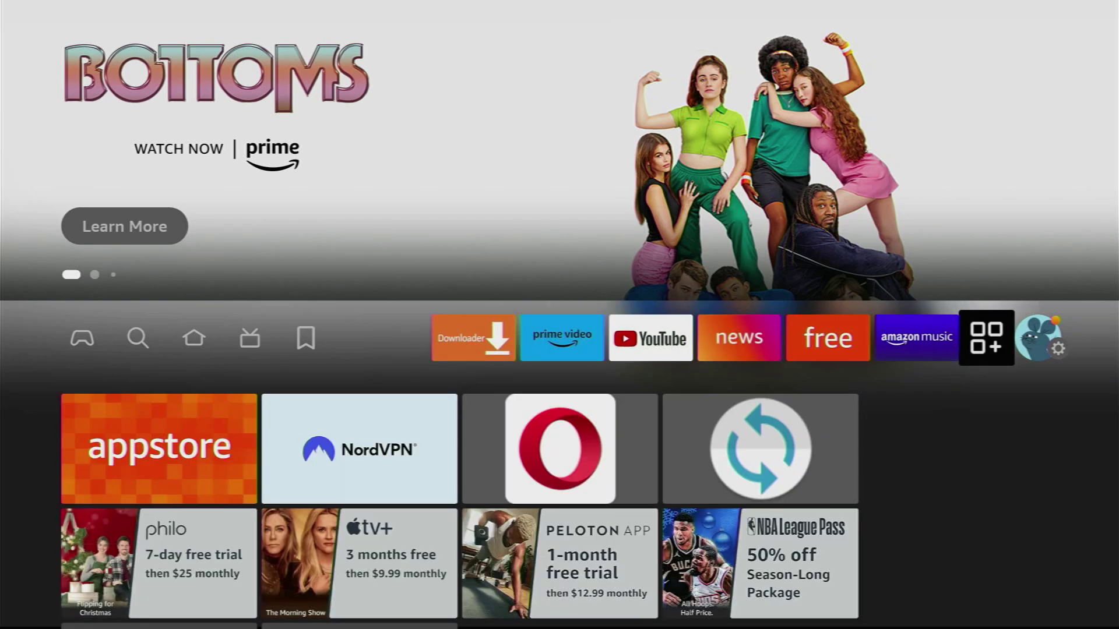
key(Return)
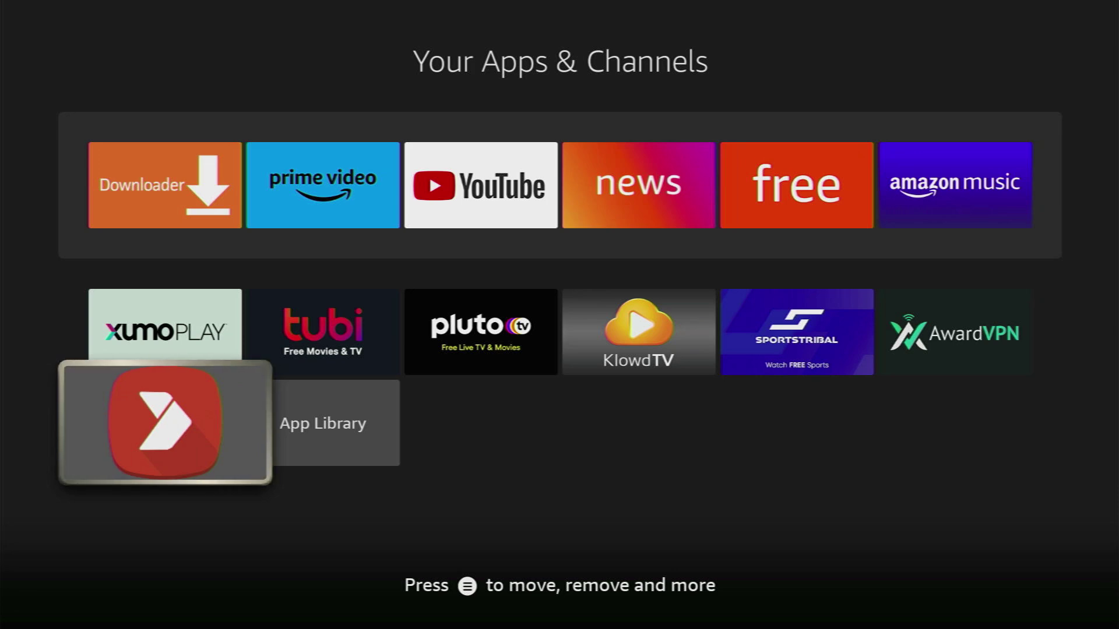
key(Menu)
key(Down)
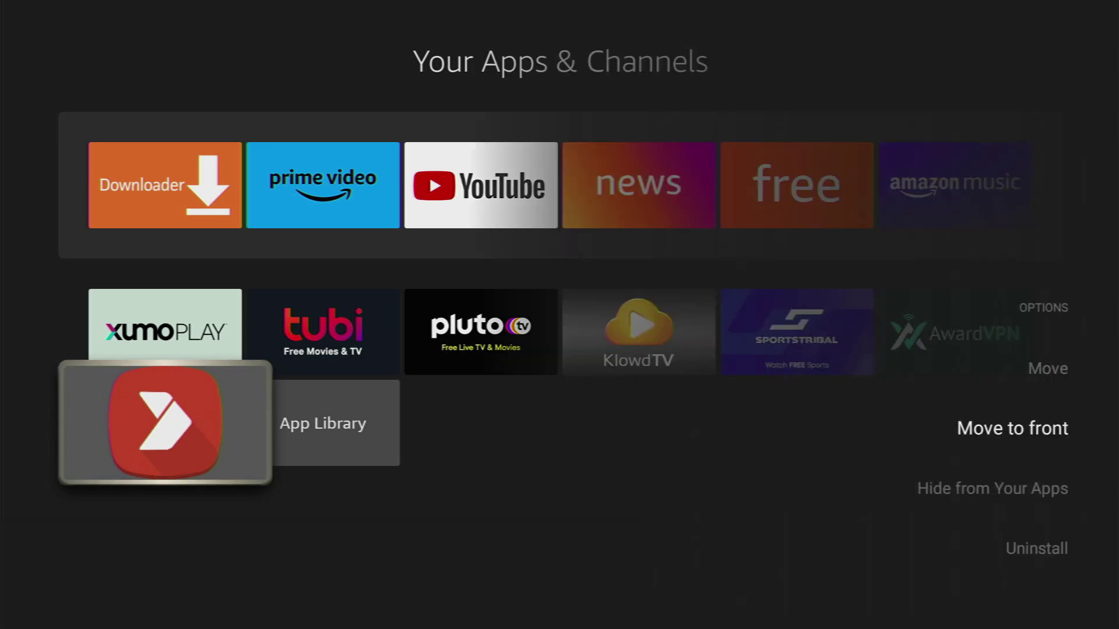
key(Return)
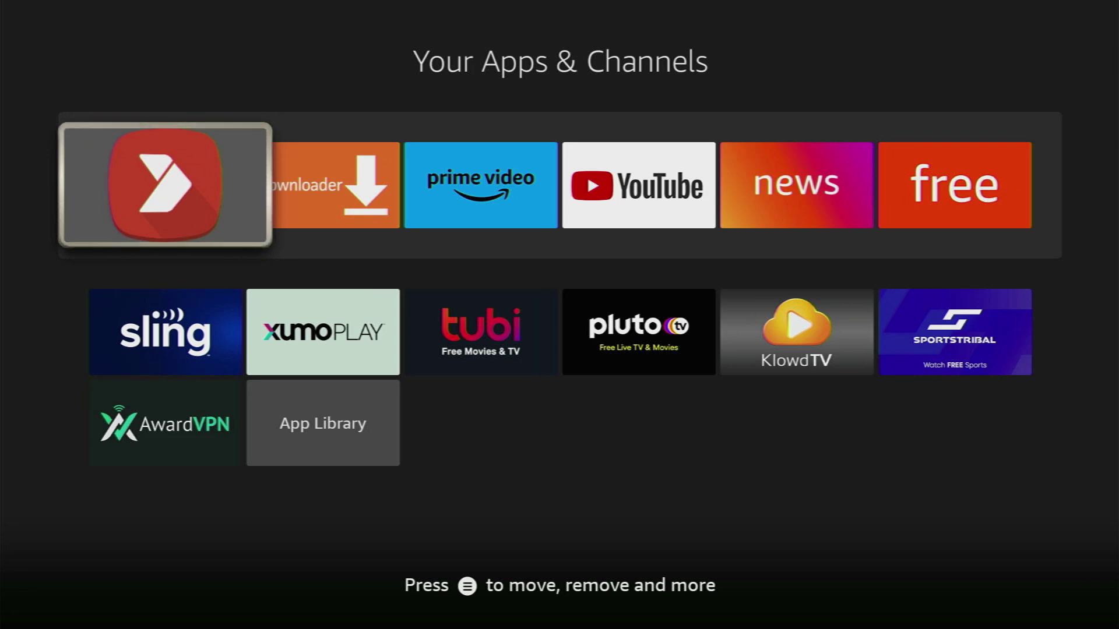
key(Return)
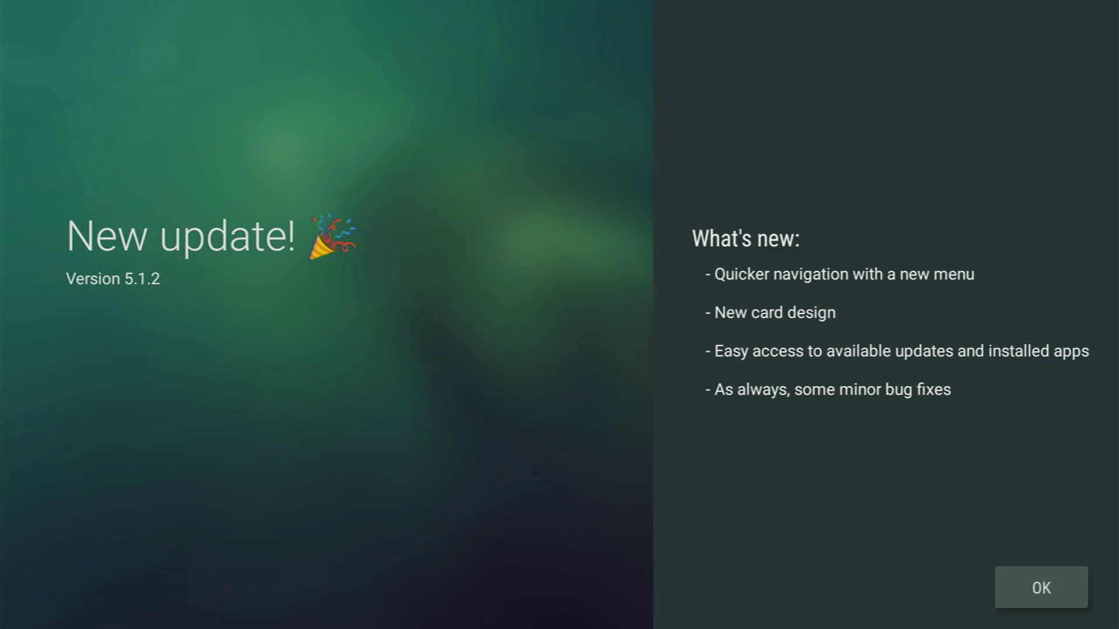
- Dismiss Aptoide TV's update notice and search for 'soplayer'
key(Return)
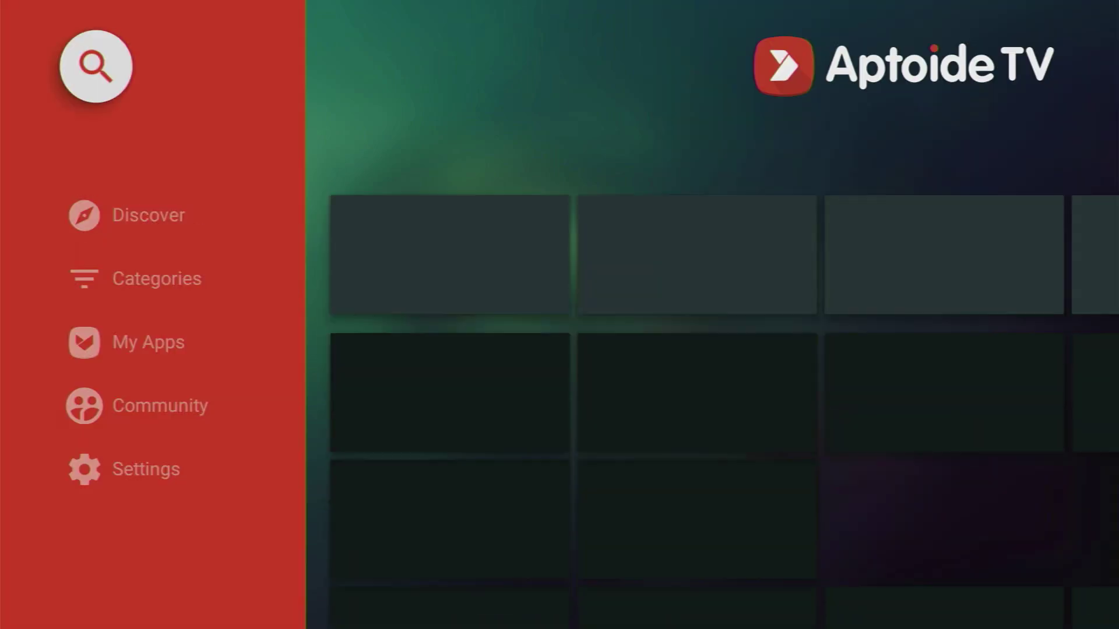
key(Return)
key(Return)
text(sop)
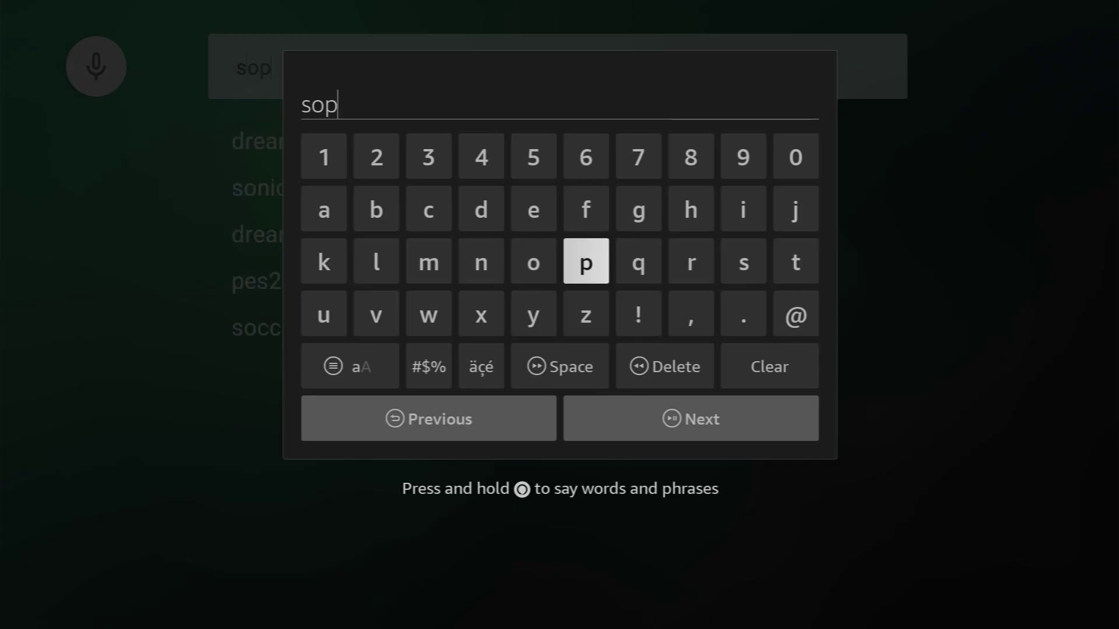
key(Left)
key(Left)
key(Left)
key(Left)
text(layer)
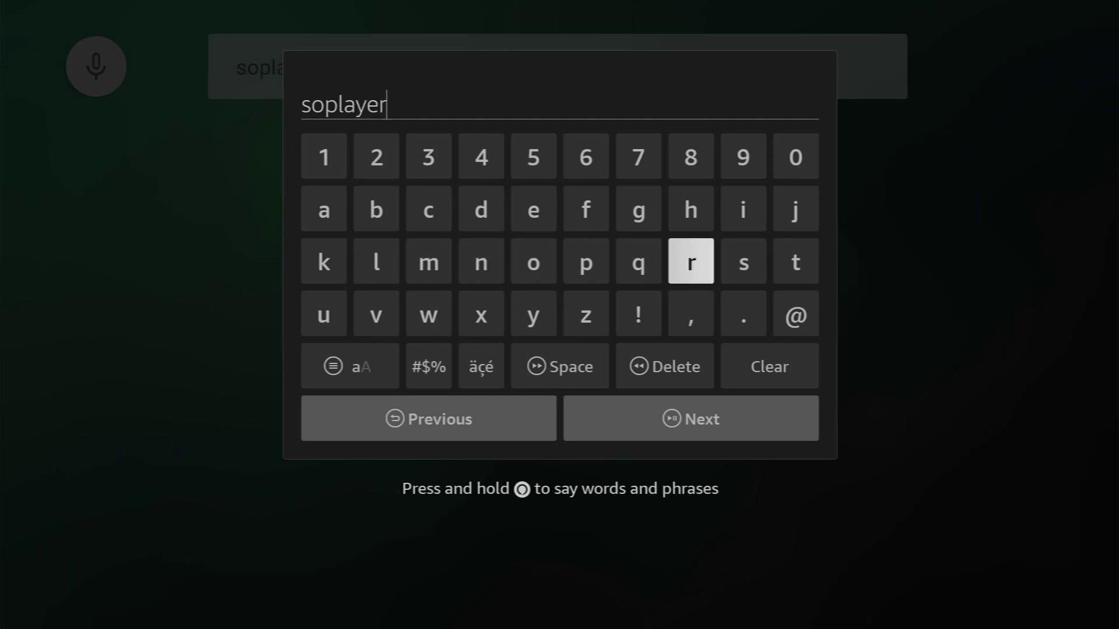
key(Down)
key(Down)
key(Down)
key(Return)
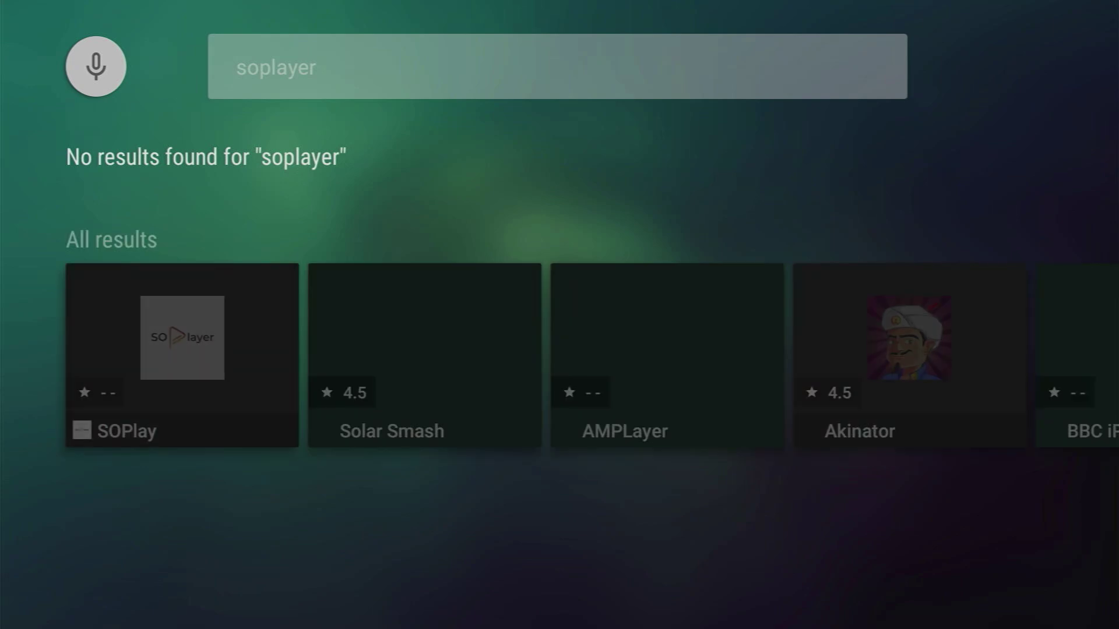
- Install the SOPlay result, confirming in the dialog, then return Home
key(Down)
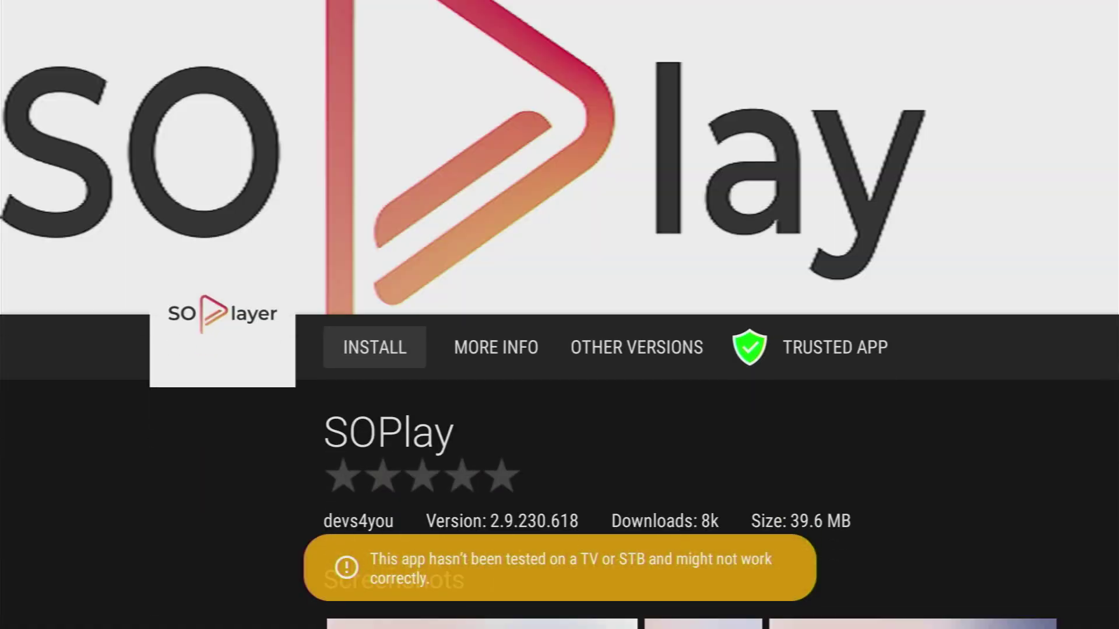
key(Return)
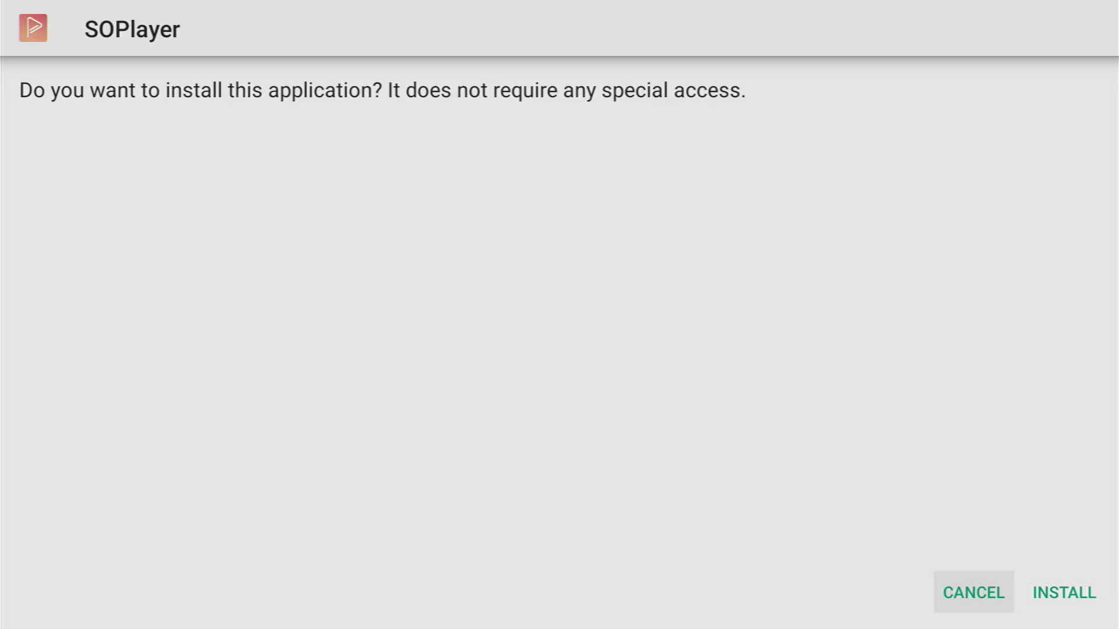
key(Right)
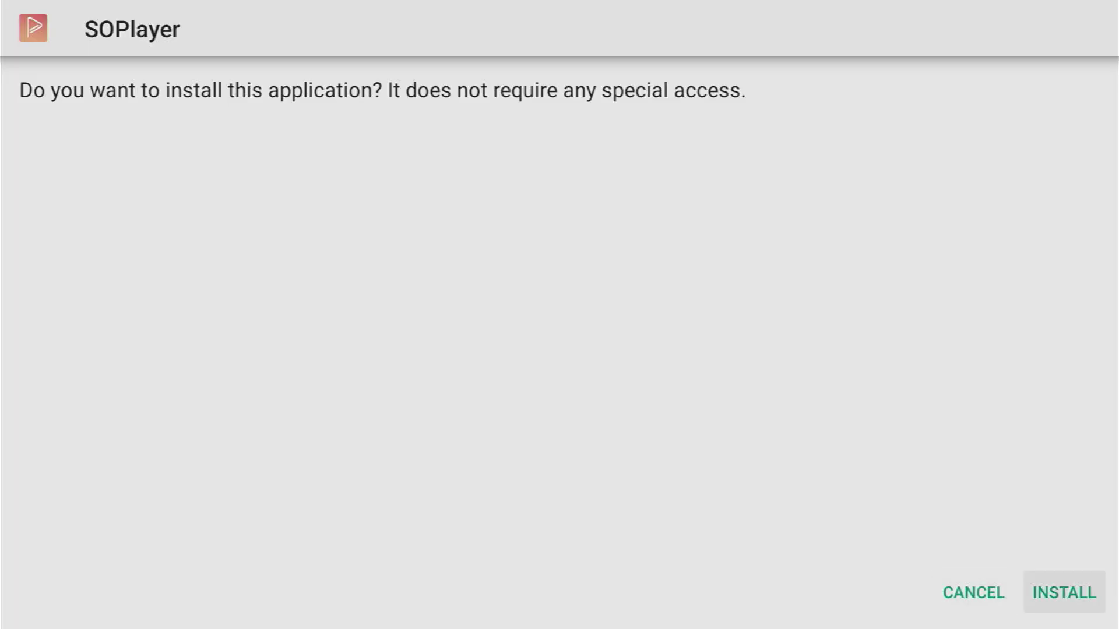
key(Return)
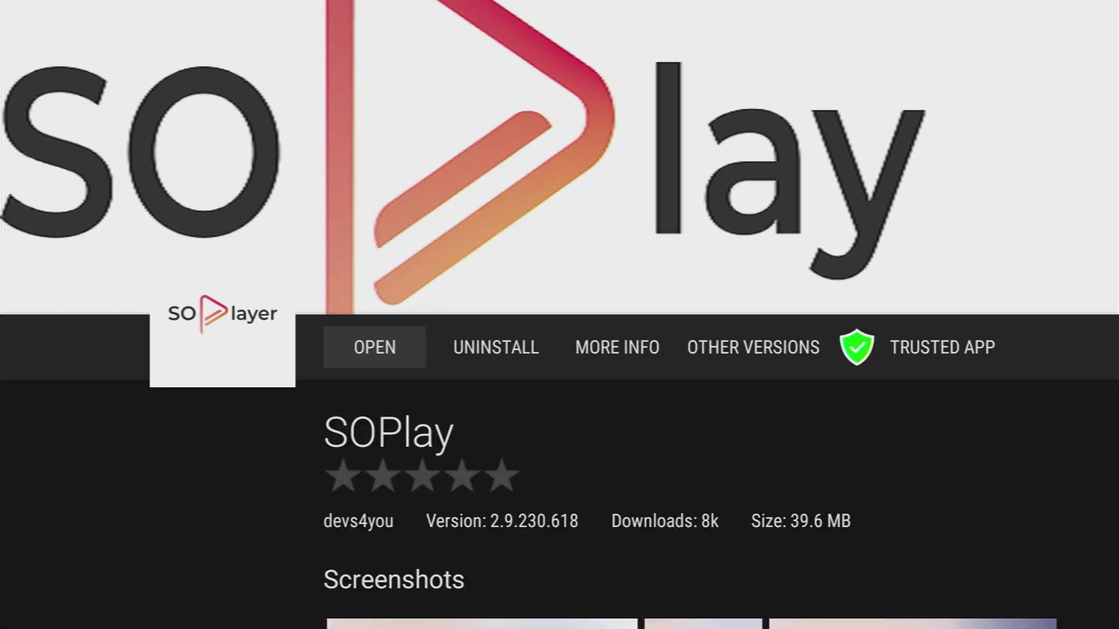
key(Home)
- Open Your Apps & Channels and highlight the NordVPN tile
key(Right)
key(Right)
key(Right)
key(Right)
key(Right)
key(Right)
key(Right)
key(Right)
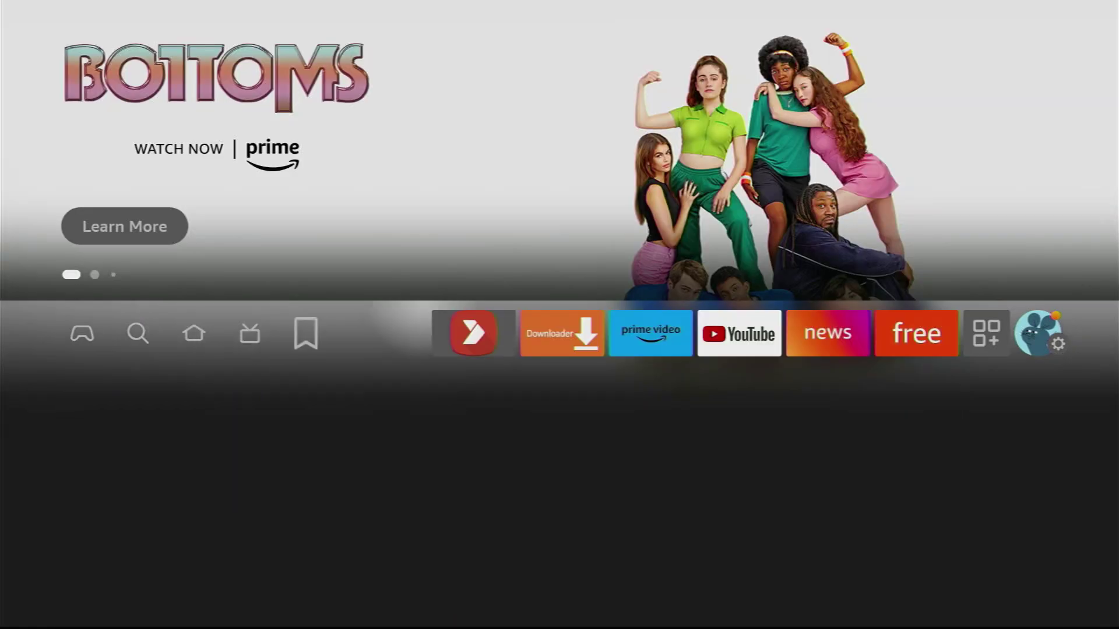
key(Right)
key(Return)
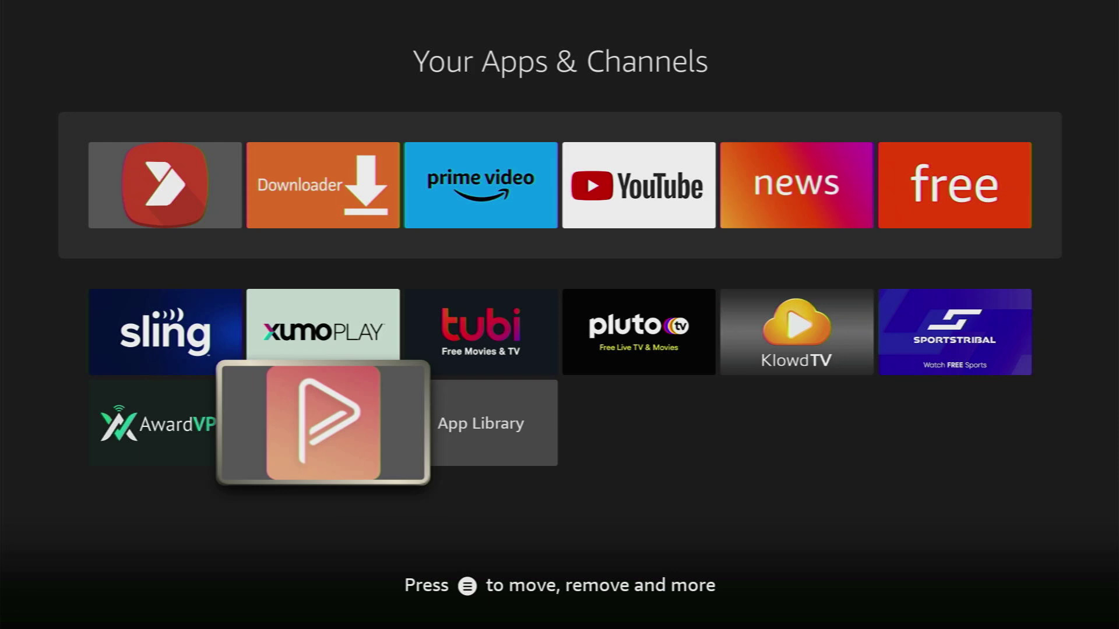
key(Up)
key(Up)
key(Right)
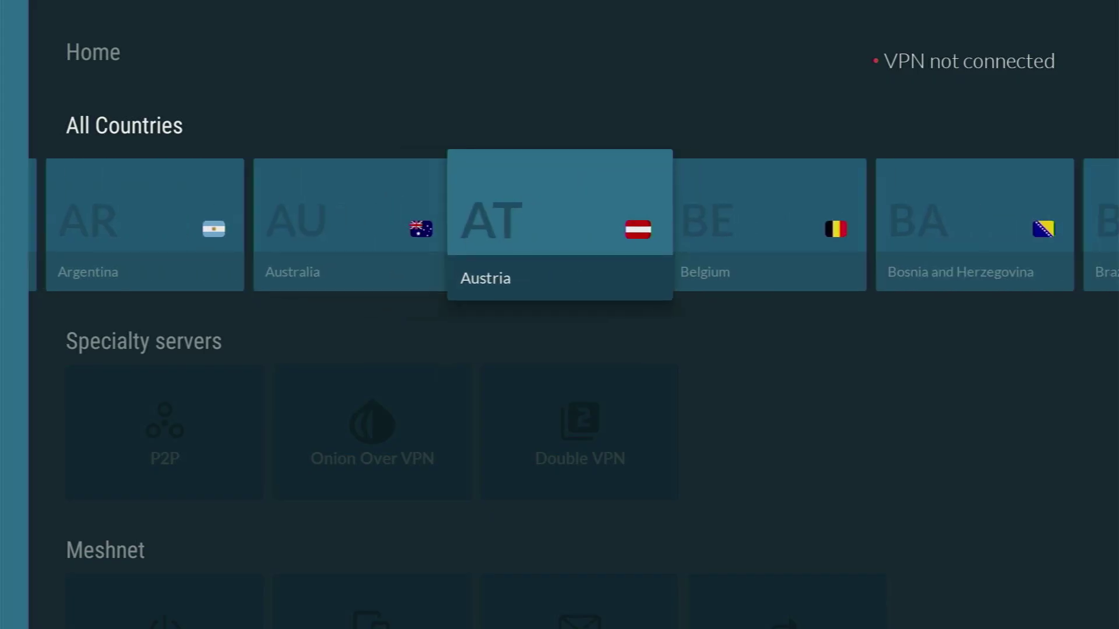
- Select the Austria server in NordVPN's All Countries list to start connecting
key(Left)
key(Return)
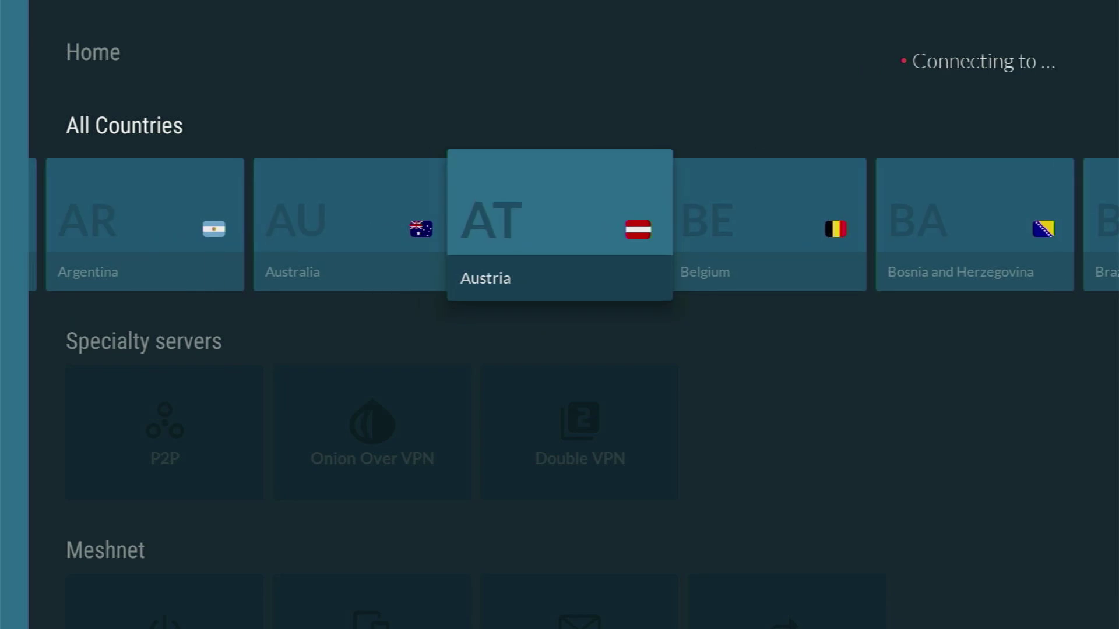